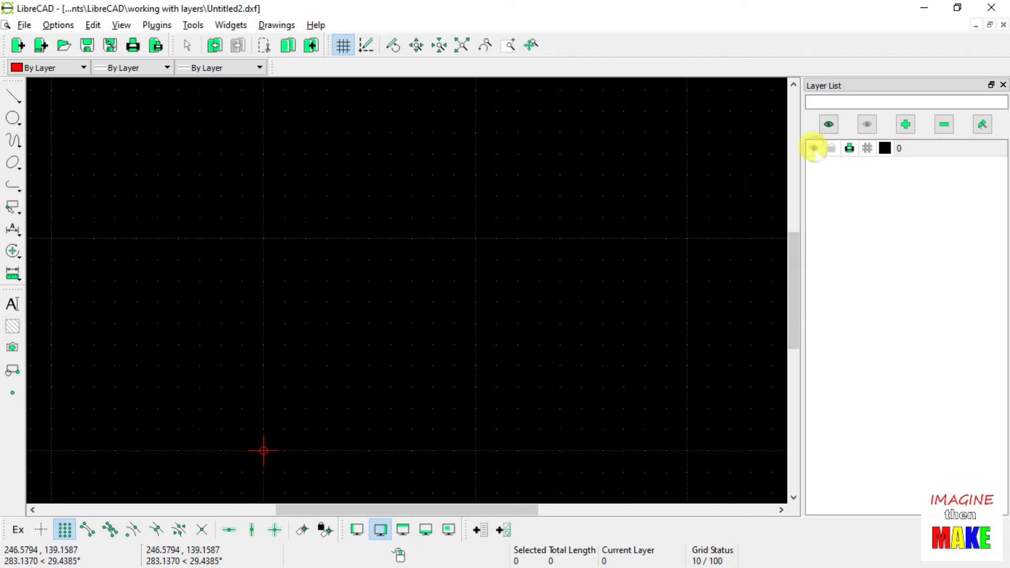
# Turn layer 0's visibility back on in the Untitled2.dxf drawing.
pyautogui.click(814, 148)
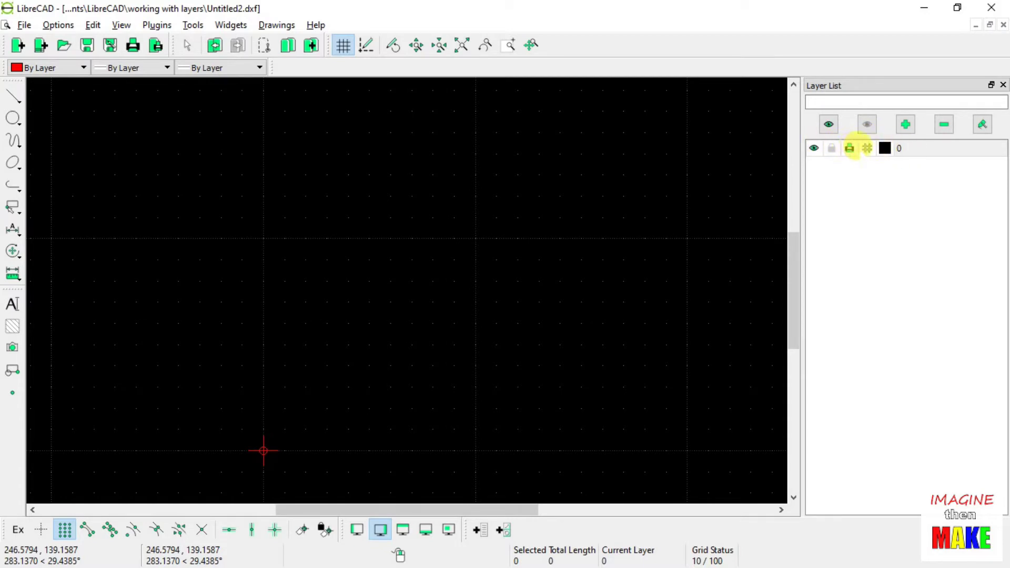
# Create the layer '1 - first version' as current and hide layer 0.
pyautogui.click(906, 124)
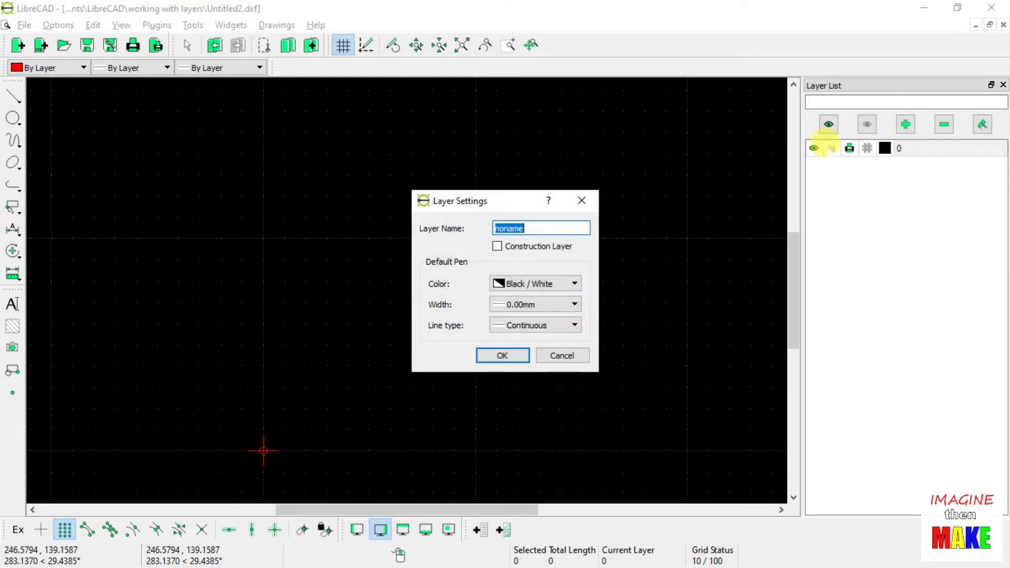
pyautogui.moveTo(526, 199); pyautogui.dragTo(503, 167)
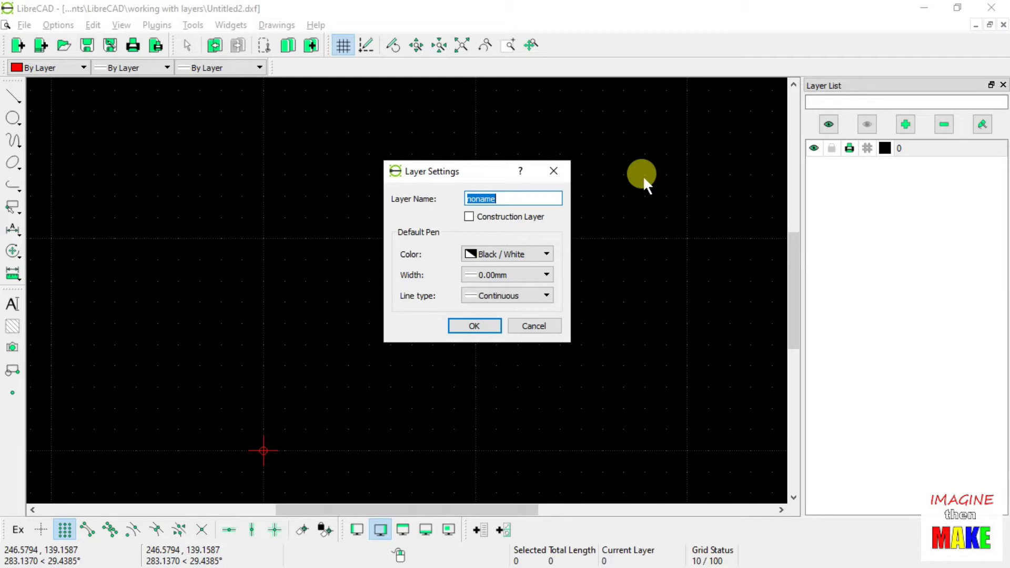
pyautogui.write('1')
pyautogui.write('- first version')
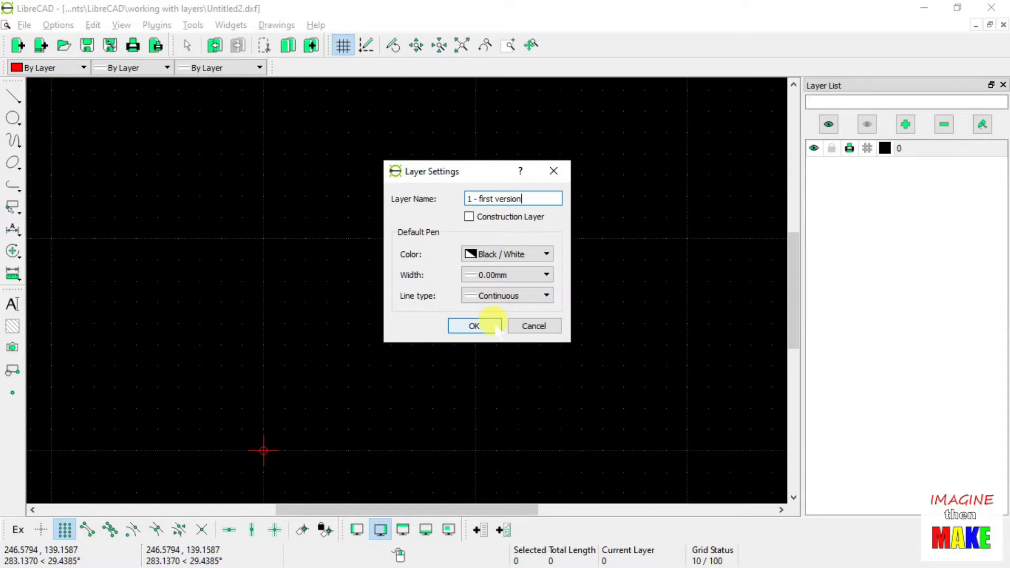
pyautogui.click(476, 326)
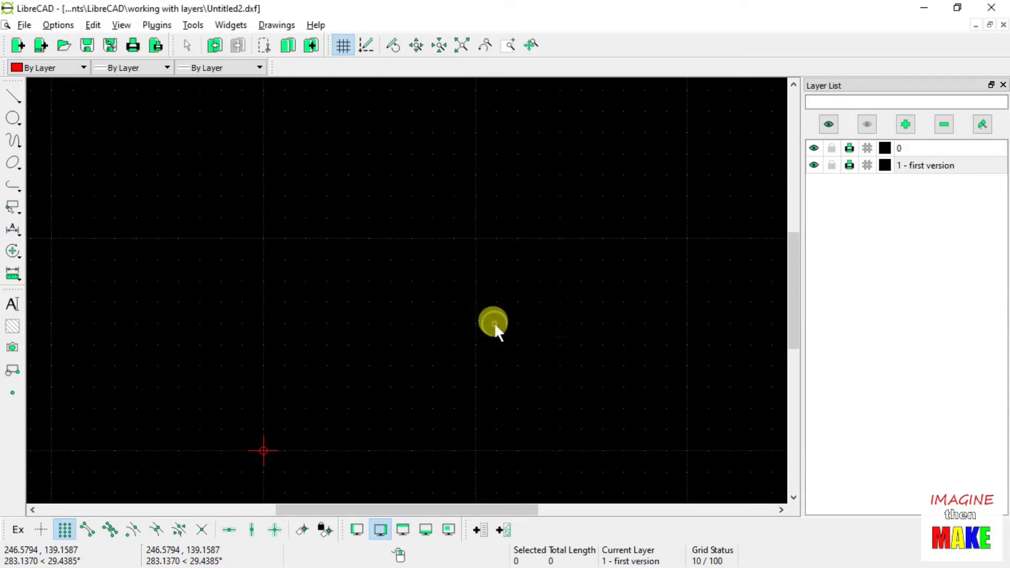
pyautogui.click(815, 148)
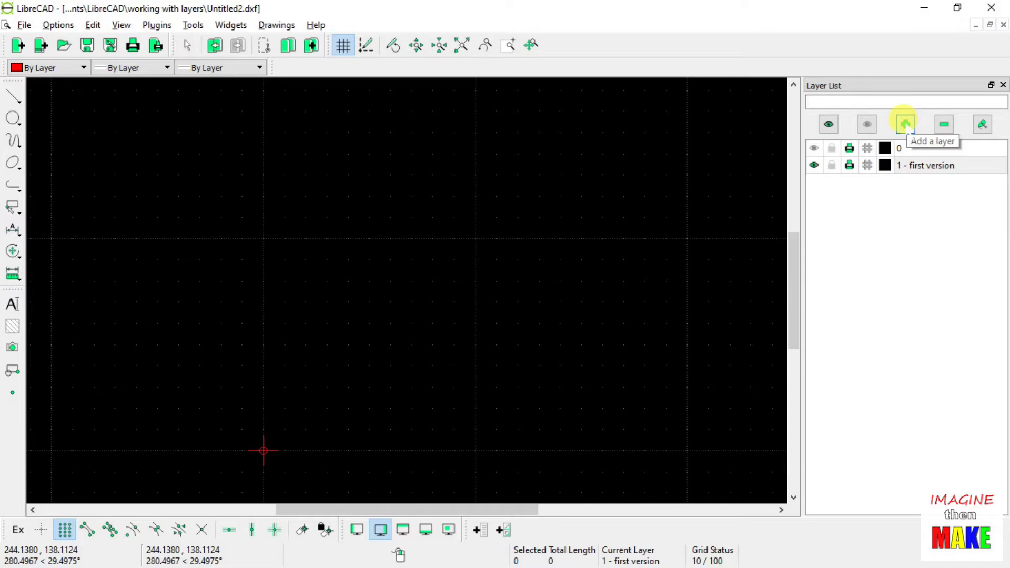
# Add the layer '2 - second version', then hide '1 - first version'.
pyautogui.click(905, 124)
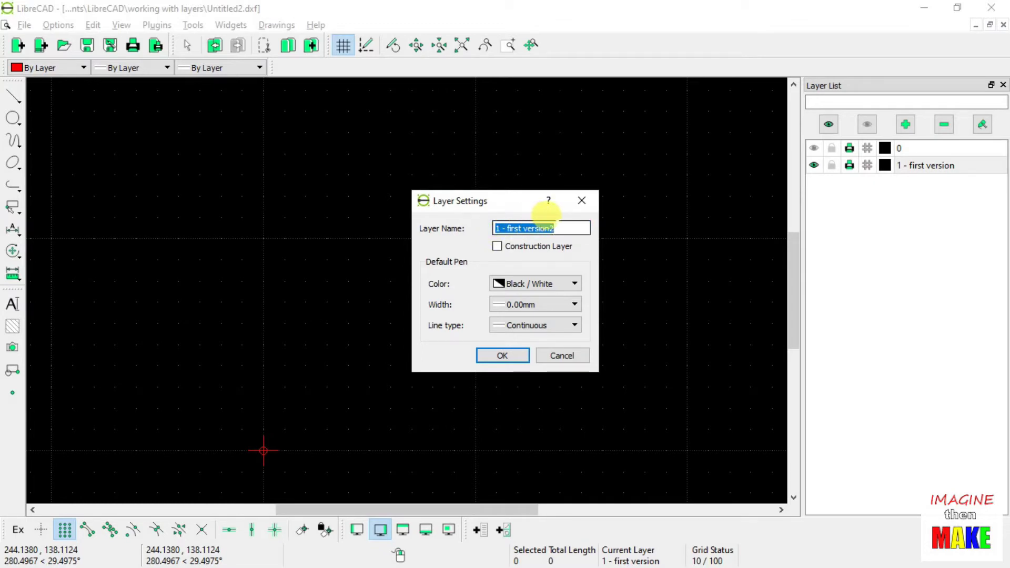
pyautogui.click(498, 228)
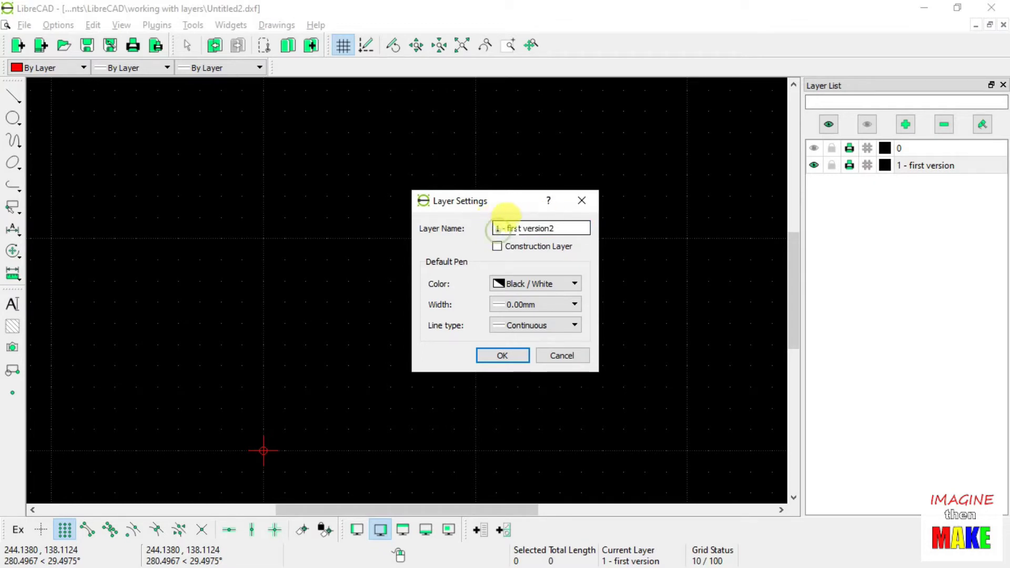
pyautogui.press('BackSpace')
pyautogui.write('2 - second')
pyautogui.press('Delete')
pyautogui.press('Delete')
pyautogui.press('Delete')
pyautogui.press('Delete')
pyautogui.press('Delete')
pyautogui.press('Delete')
pyautogui.click(567, 228)
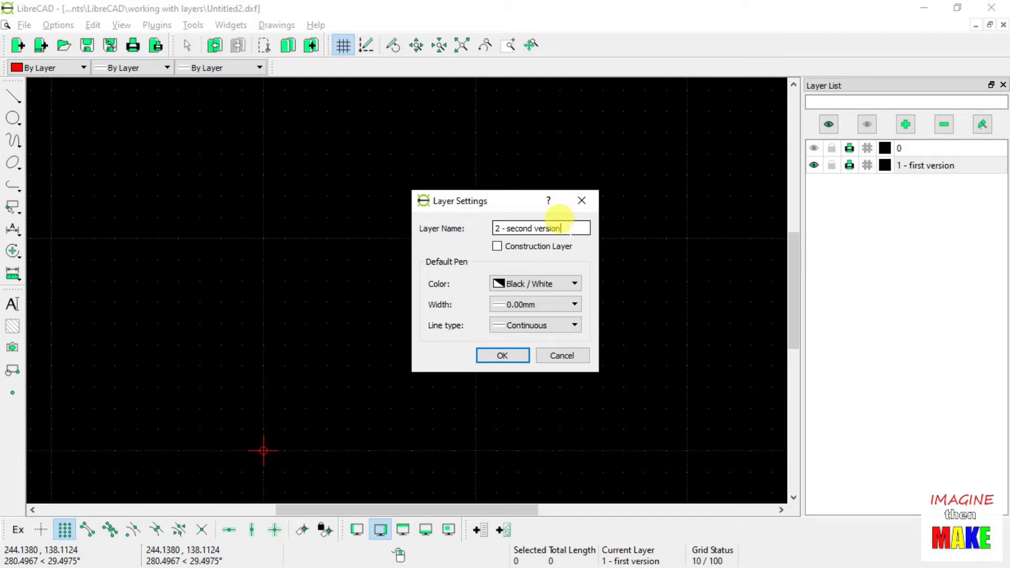
pyautogui.press('Return')
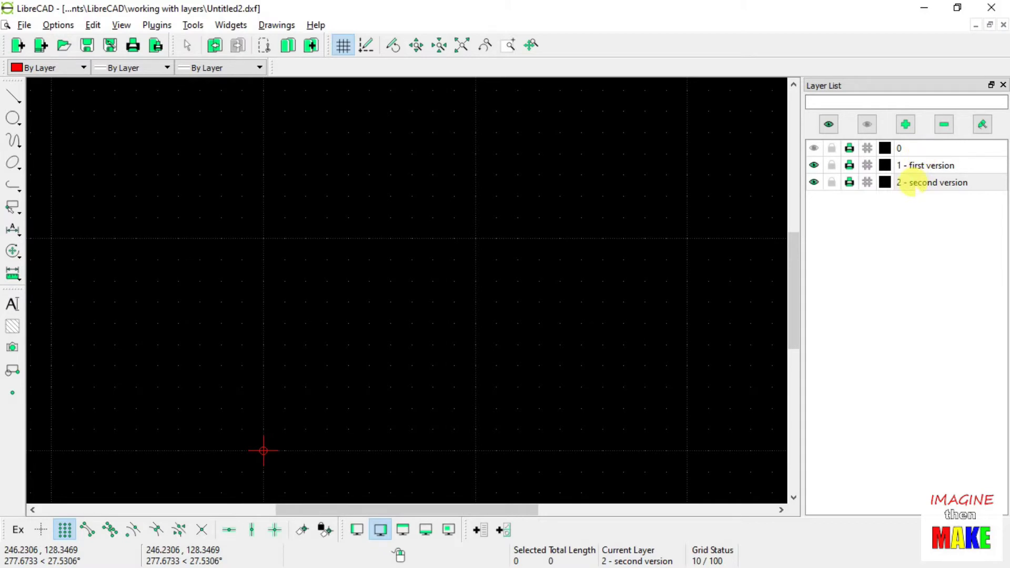
pyautogui.click(814, 165)
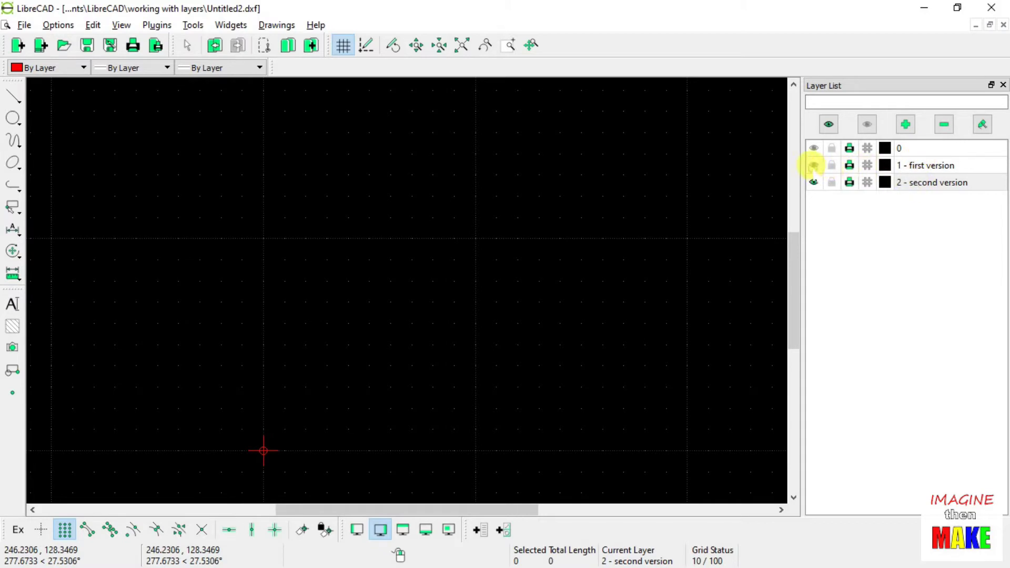
# Make '1 - first version' the current layer, leaving '2 - second version' visible.
pyautogui.click(814, 182)
pyautogui.click(813, 182)
pyautogui.click(950, 165)
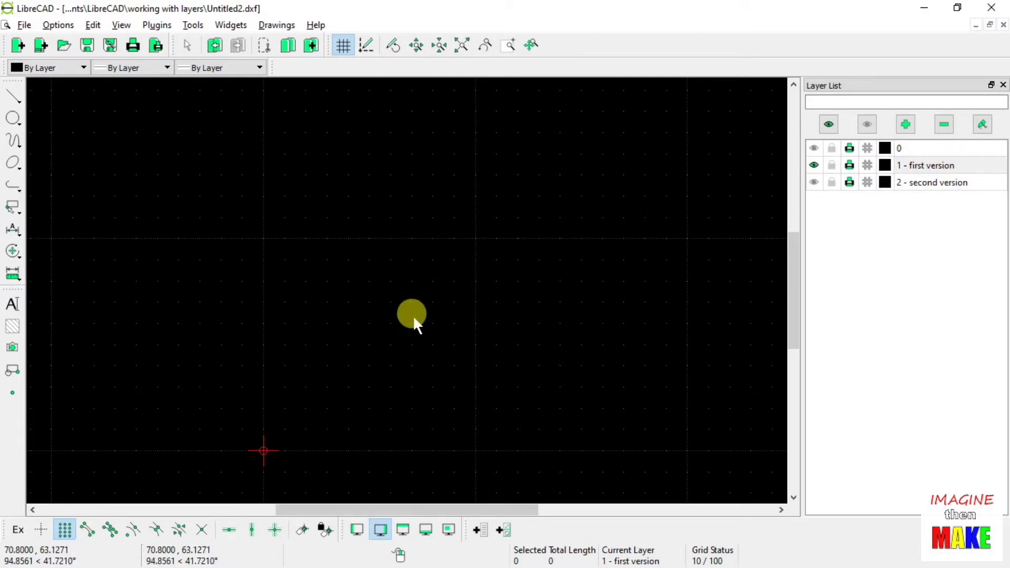
# Draw two-point star edges from the origin to 50,100, 100,0 and 0,50.
pyautogui.click(12, 96)
pyautogui.click(56, 96)
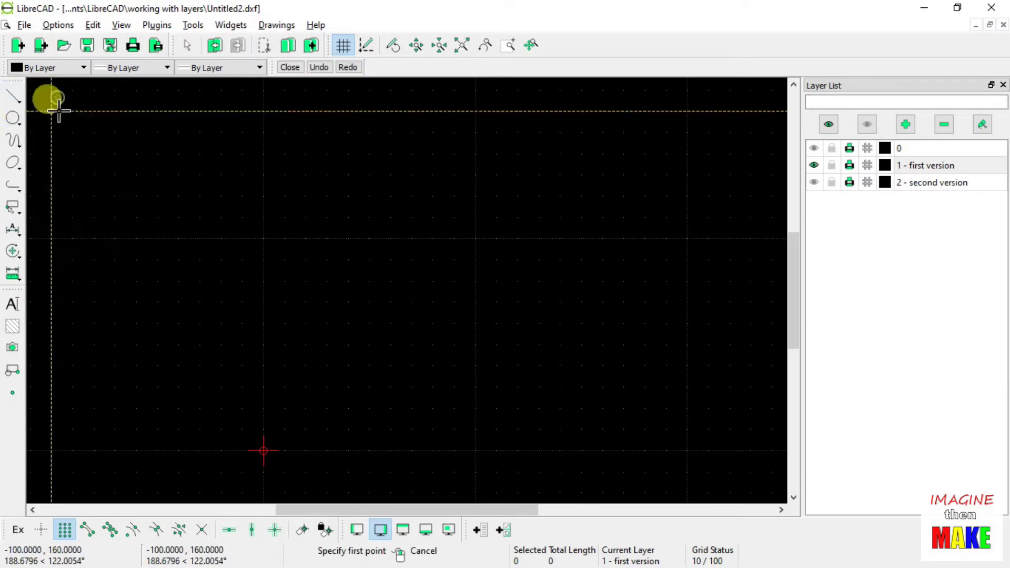
pyautogui.click(263, 450)
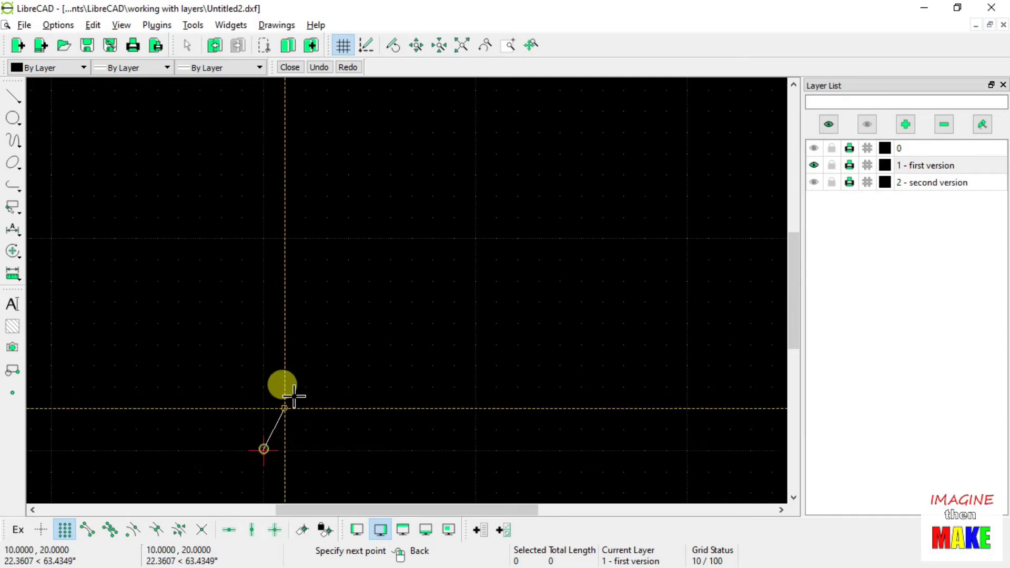
pyautogui.click(368, 240)
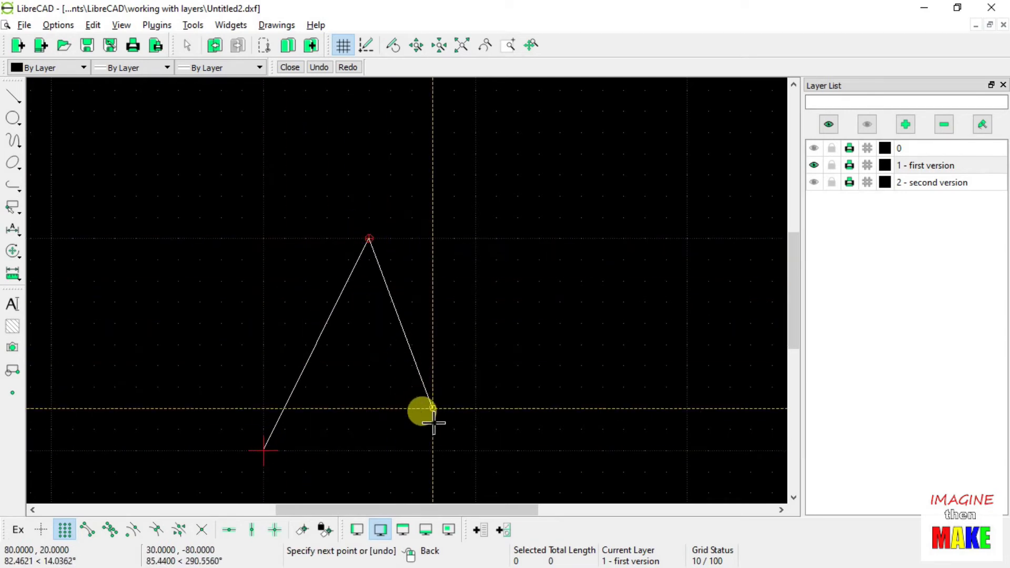
pyautogui.click(476, 451)
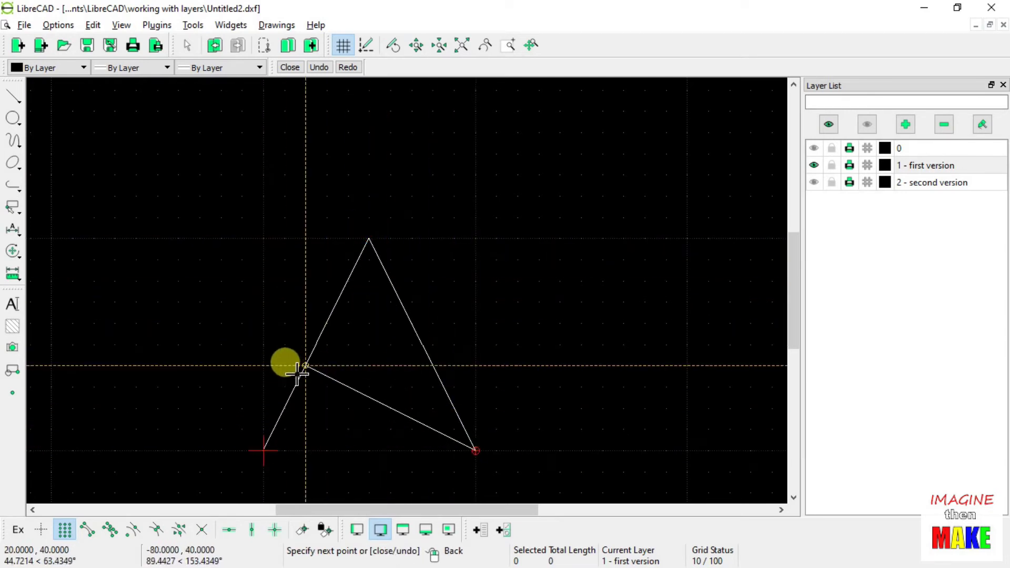
pyautogui.click(266, 345)
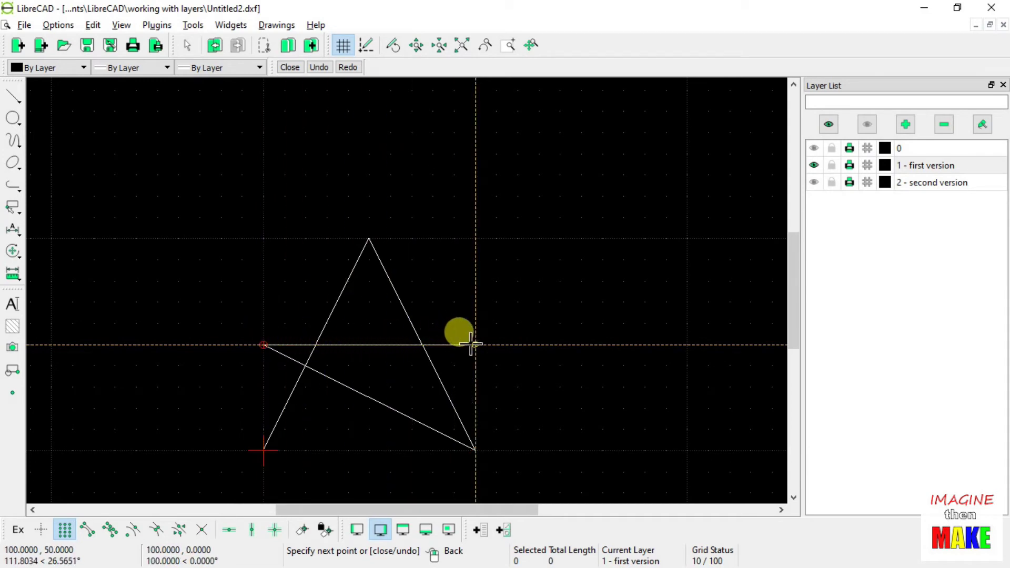
pyautogui.rightClick(342, 324)
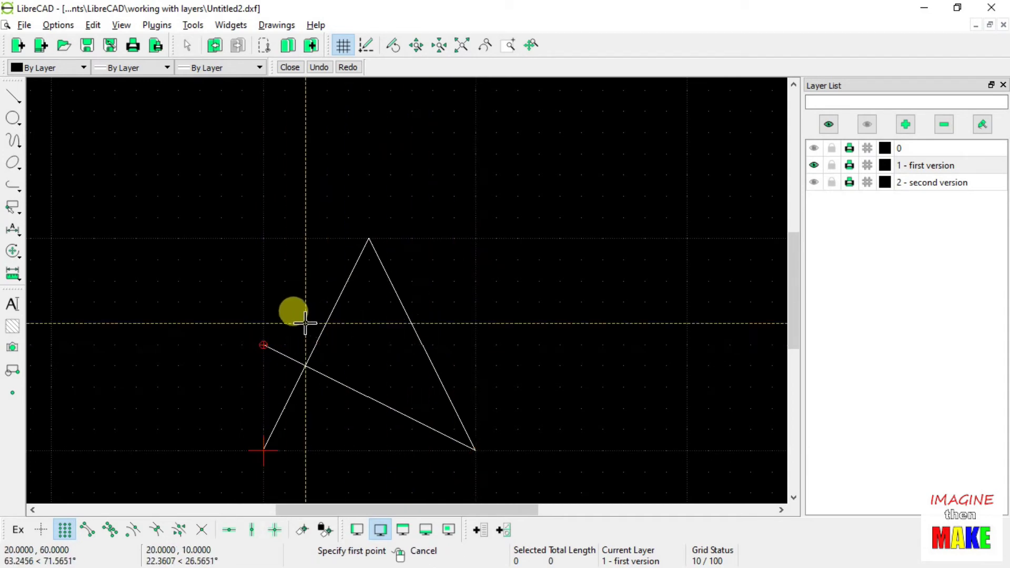
pyautogui.rightClick(257, 310)
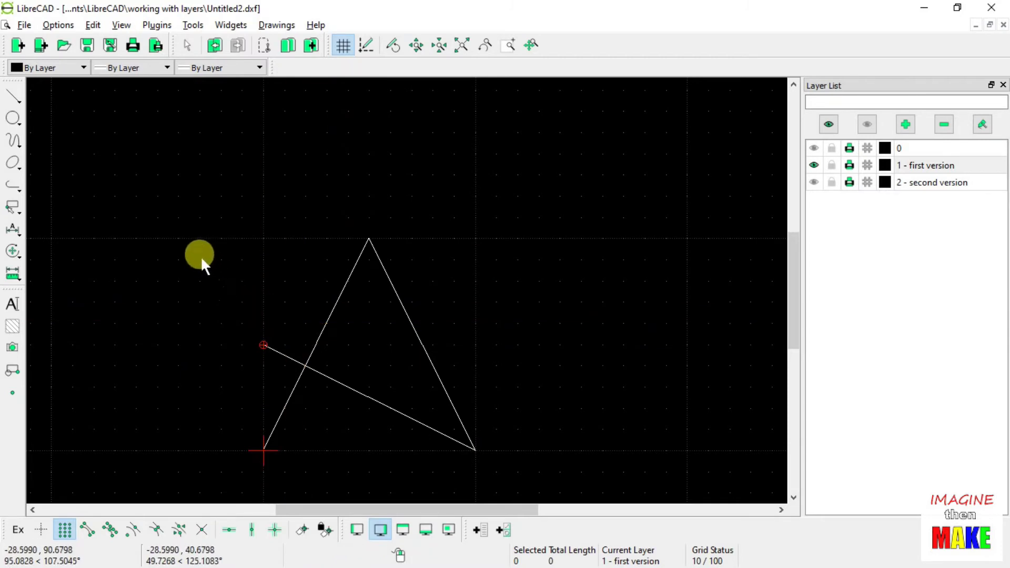
# Delete the misplaced diagonal and draw edges via 0,60 and 100,60, closing at the origin.
pyautogui.click(288, 354)
pyautogui.press('Delete')
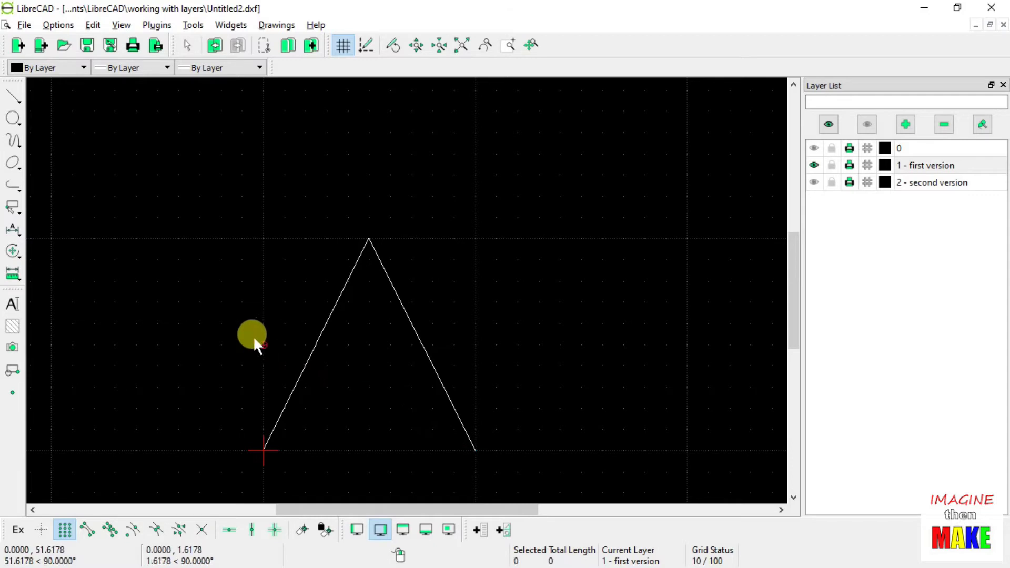
pyautogui.click(12, 96)
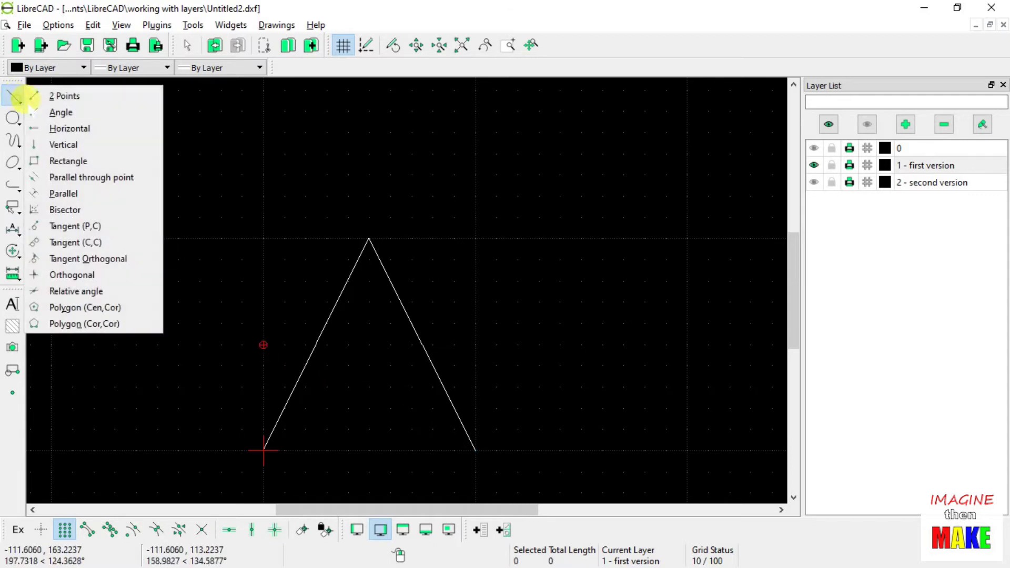
pyautogui.click(52, 95)
pyautogui.click(461, 438)
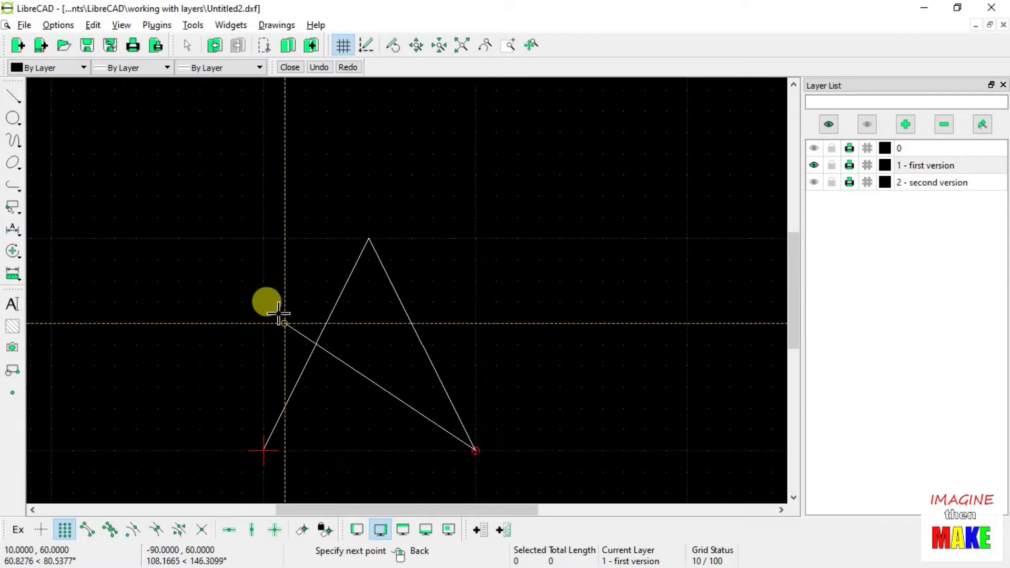
pyautogui.click(263, 321)
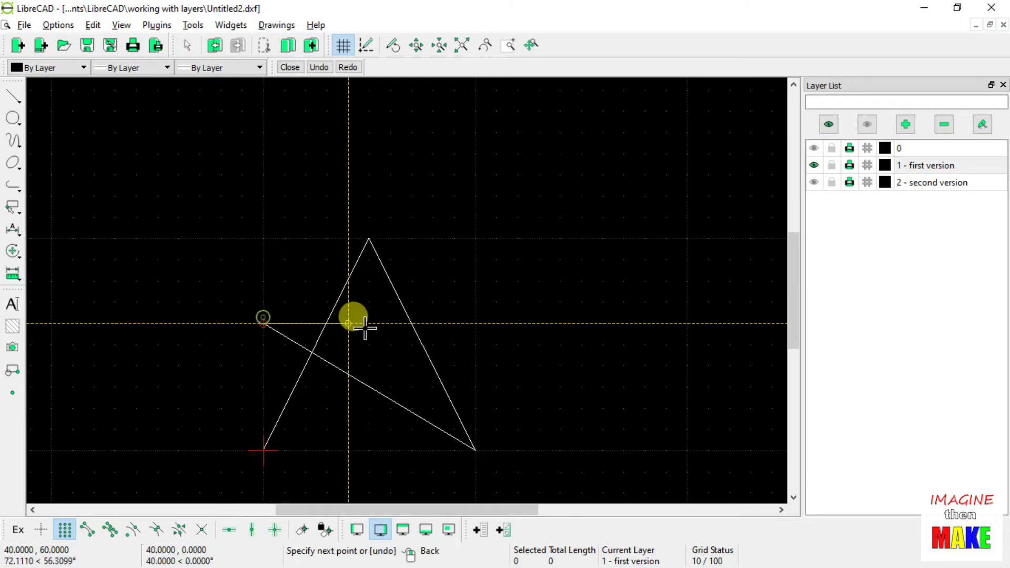
pyautogui.click(474, 322)
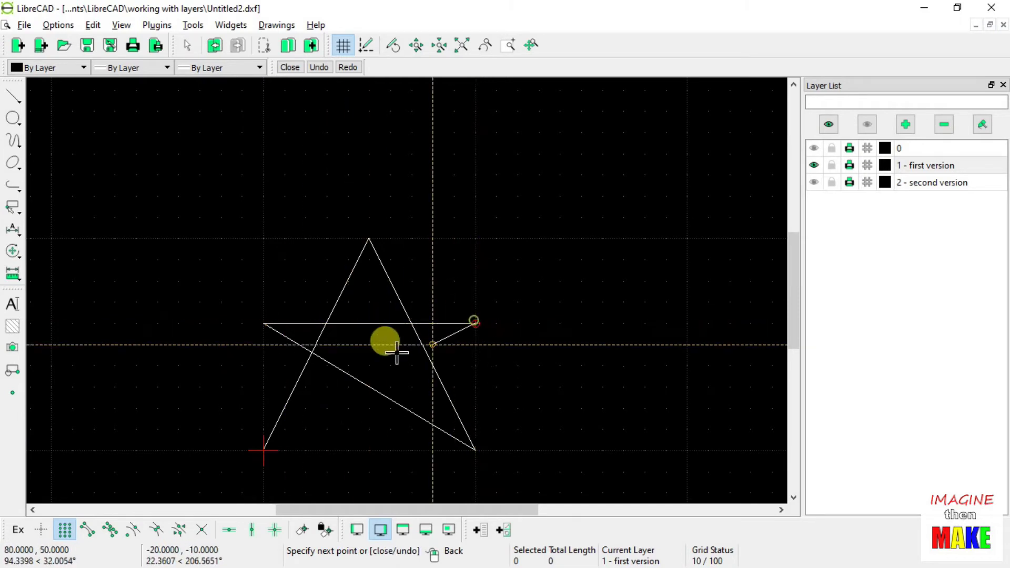
pyautogui.click(264, 450)
pyautogui.rightClick(244, 394)
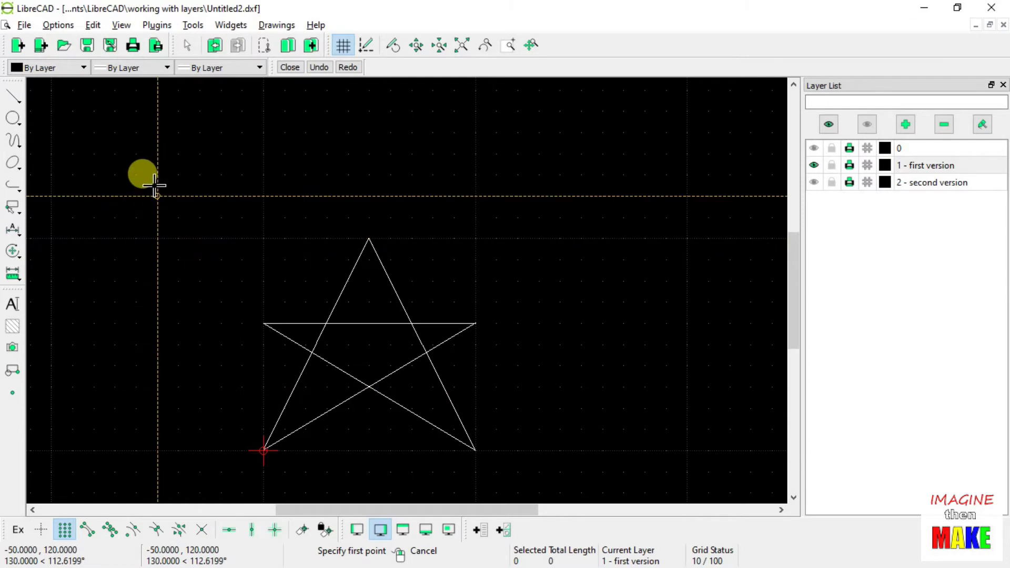
pyautogui.rightClick(157, 188)
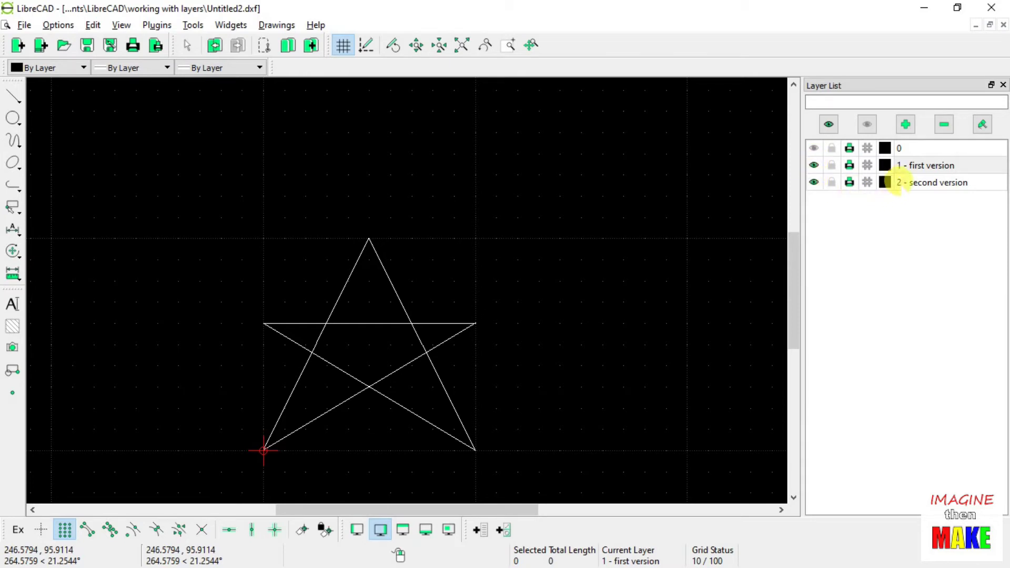
# Make '2 - second version' current and open its Layer Settings.
pyautogui.click(901, 183)
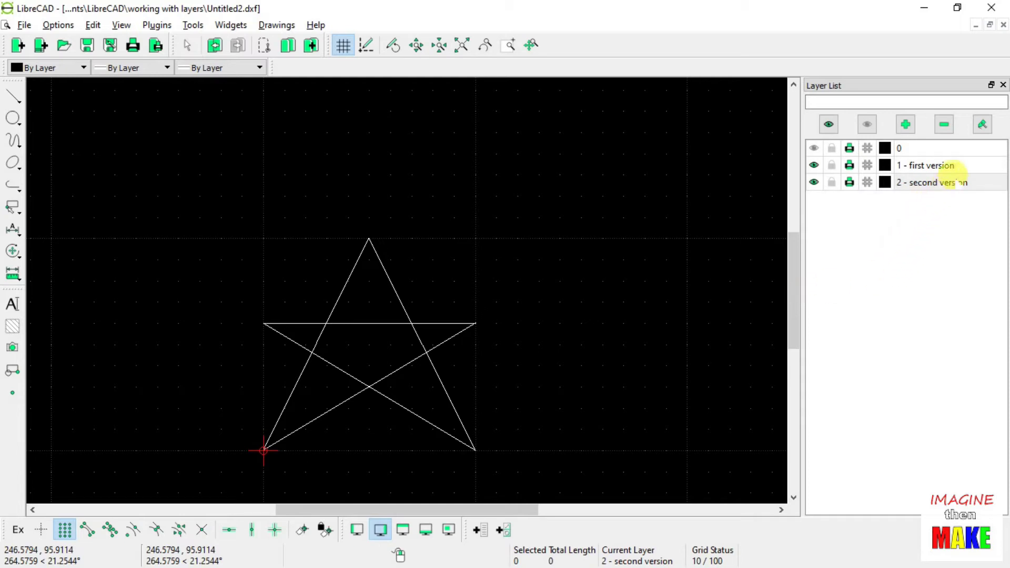
pyautogui.click(982, 124)
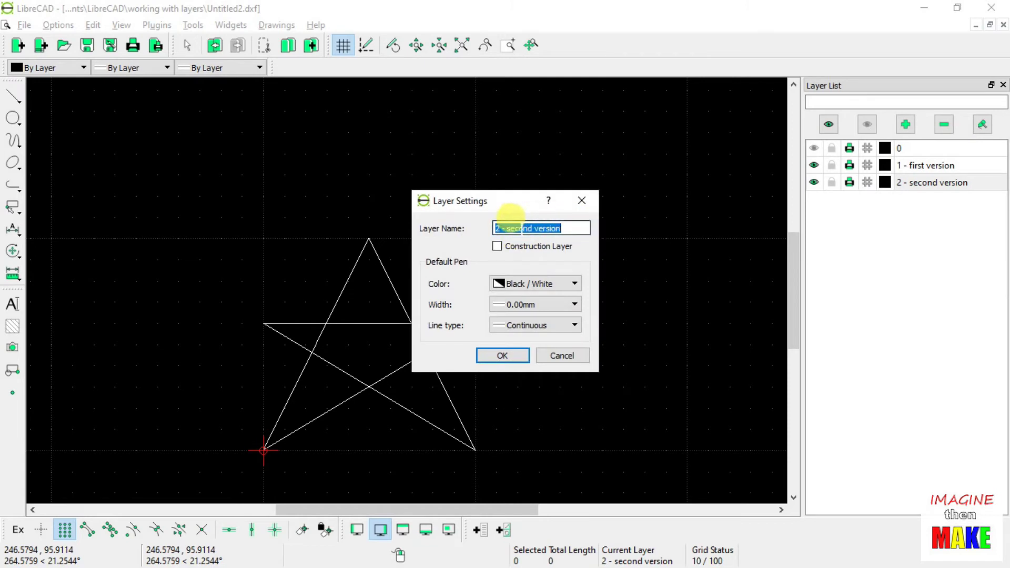
# Give '2 - second version' a Red, Continuous, 1.00mm (ISO) pen.
pyautogui.click(575, 283)
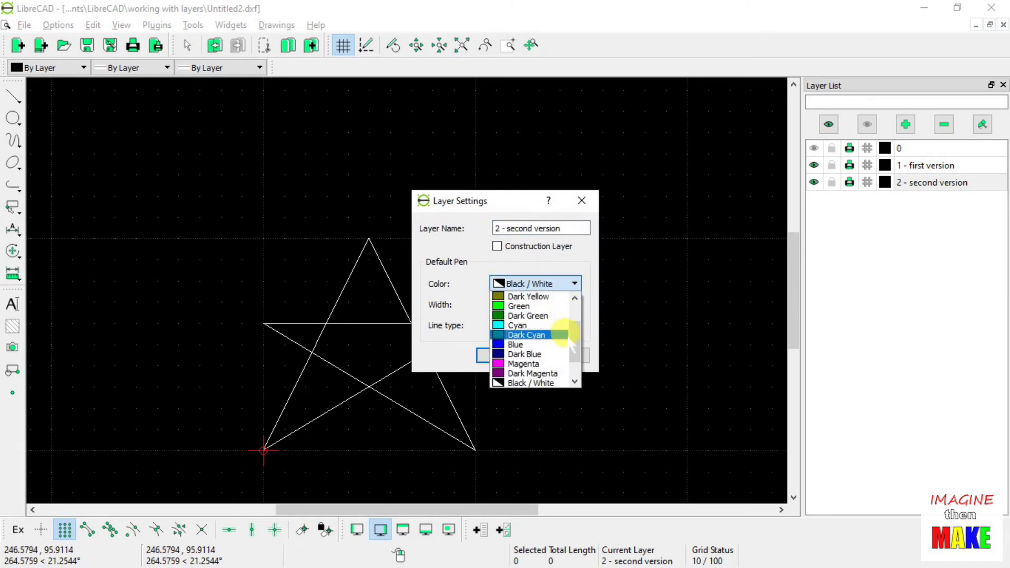
pyautogui.moveTo(574, 327); pyautogui.dragTo(575, 315)
pyautogui.click(532, 306)
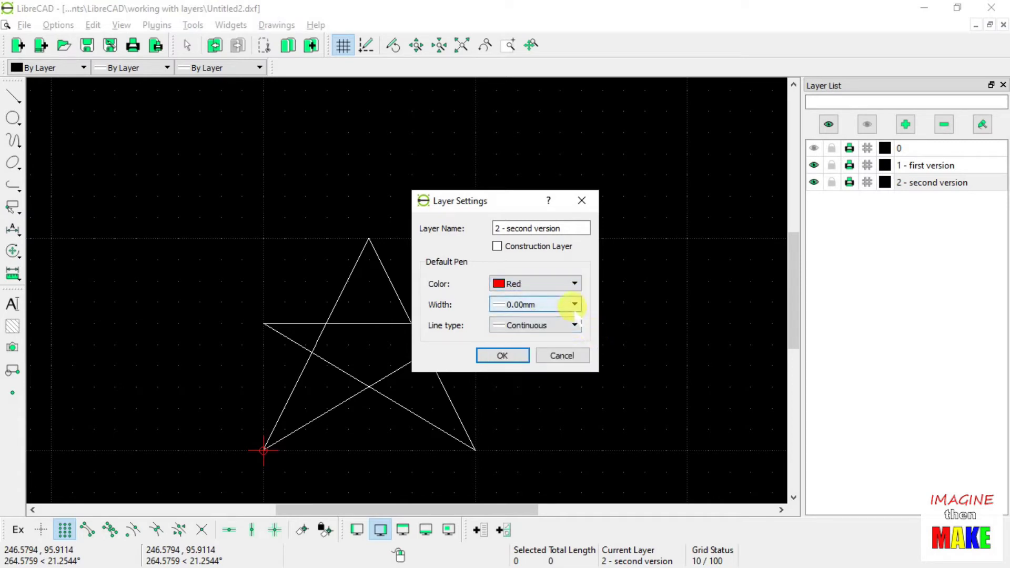
pyautogui.click(575, 325)
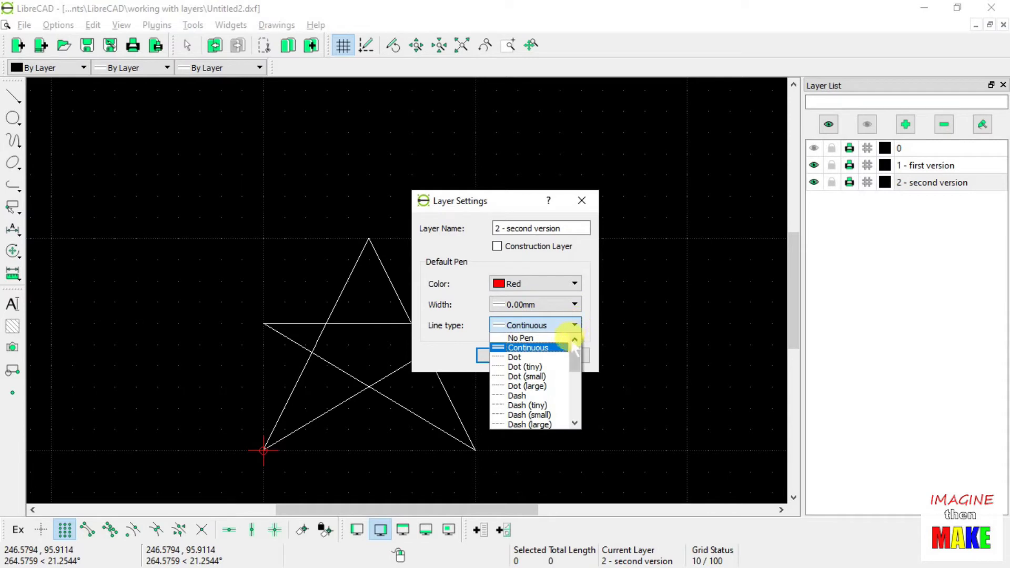
pyautogui.moveTo(577, 355); pyautogui.dragTo(579, 388)
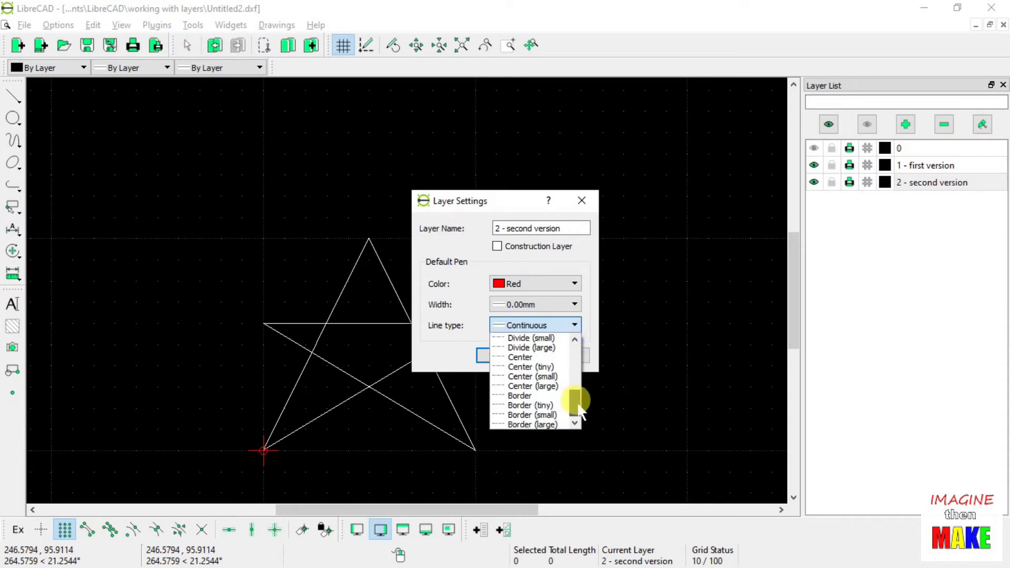
pyautogui.moveTo(578, 416); pyautogui.dragTo(577, 359)
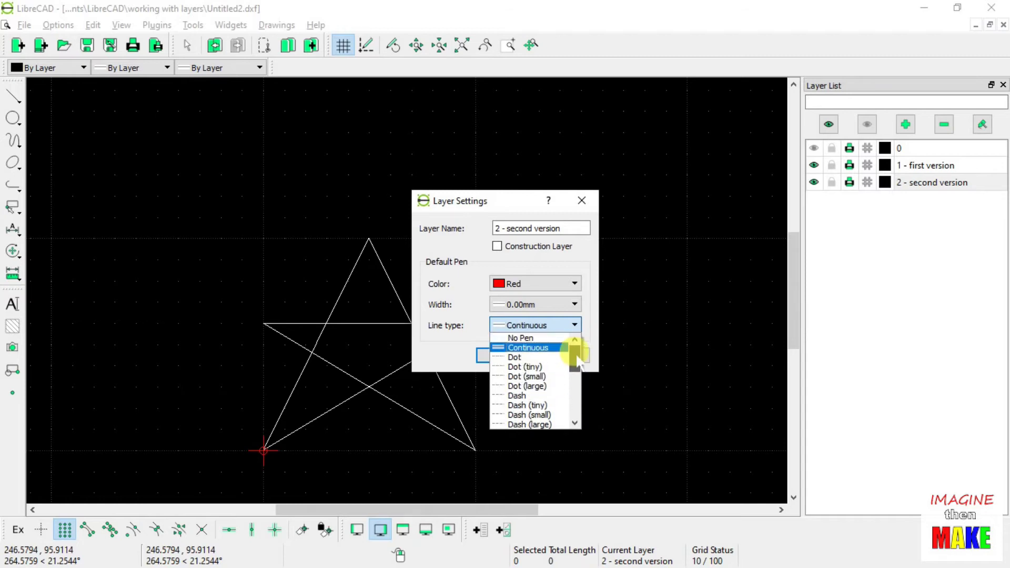
pyautogui.click(575, 325)
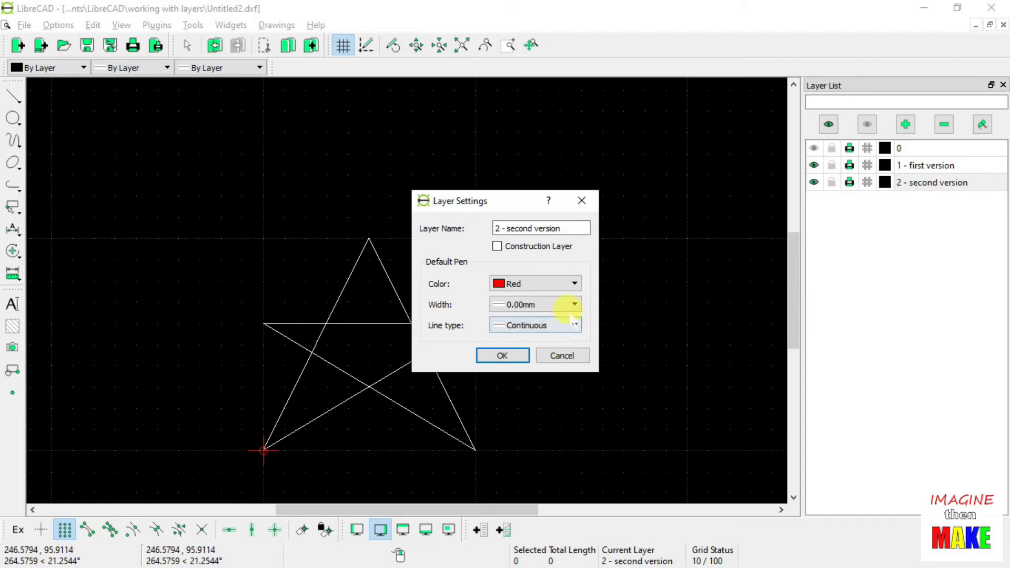
pyautogui.click(575, 305)
pyautogui.moveTo(573, 332); pyautogui.dragTo(576, 375)
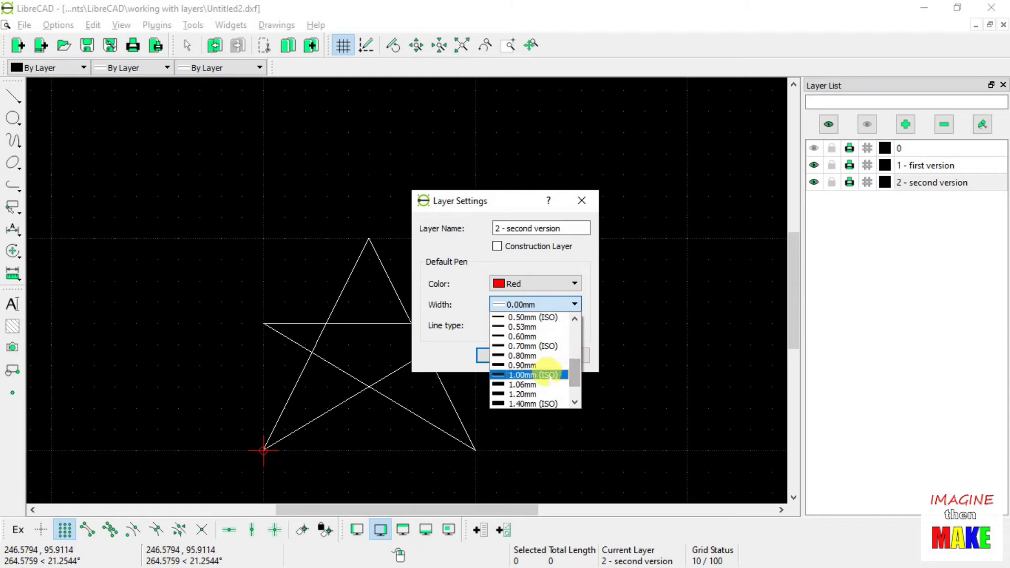
pyautogui.click(550, 375)
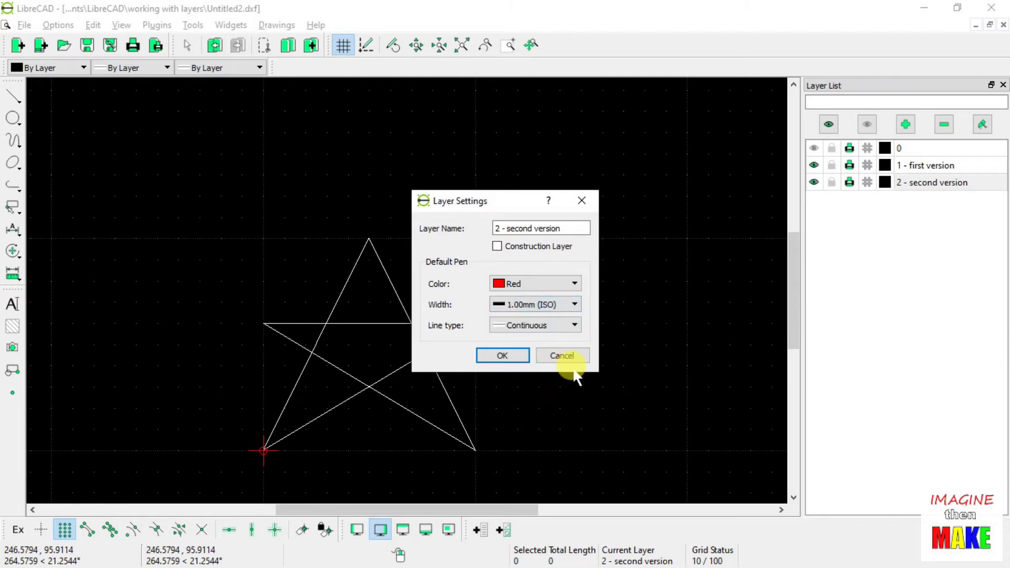
pyautogui.click(521, 356)
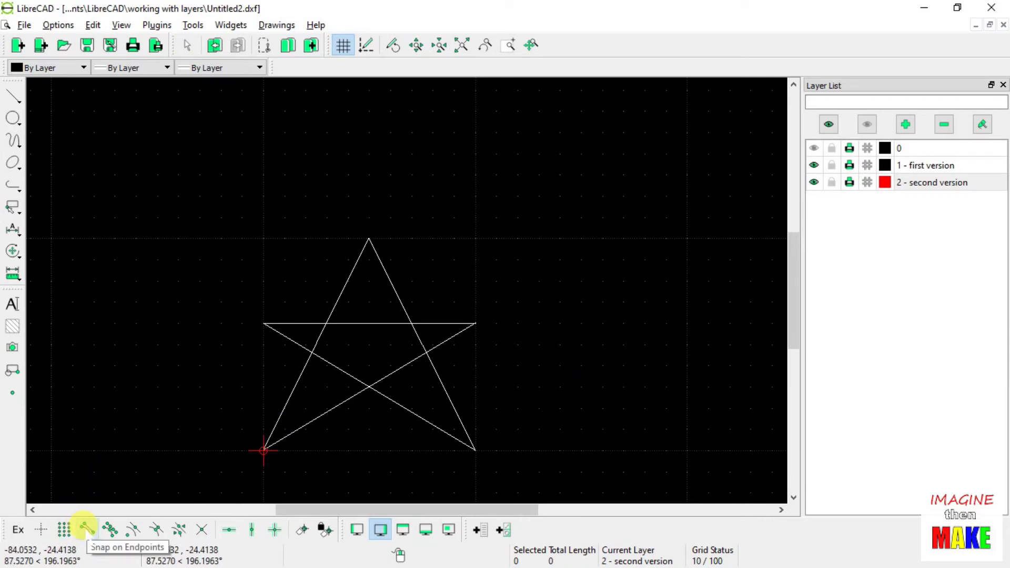
# Enable Snap on Endpoints and Snap on Grid for two-point line drawing.
pyautogui.click(87, 530)
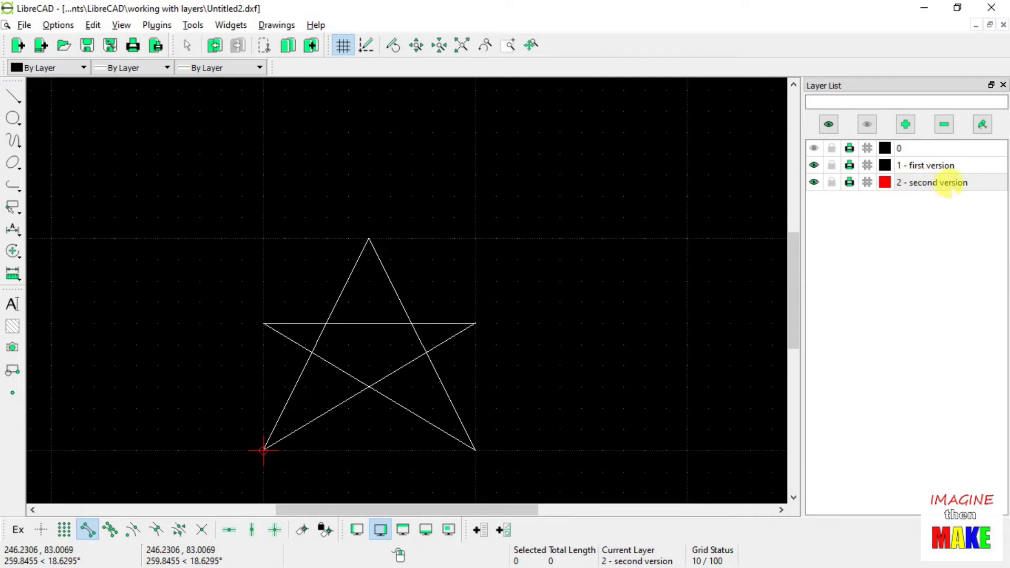
pyautogui.click(12, 96)
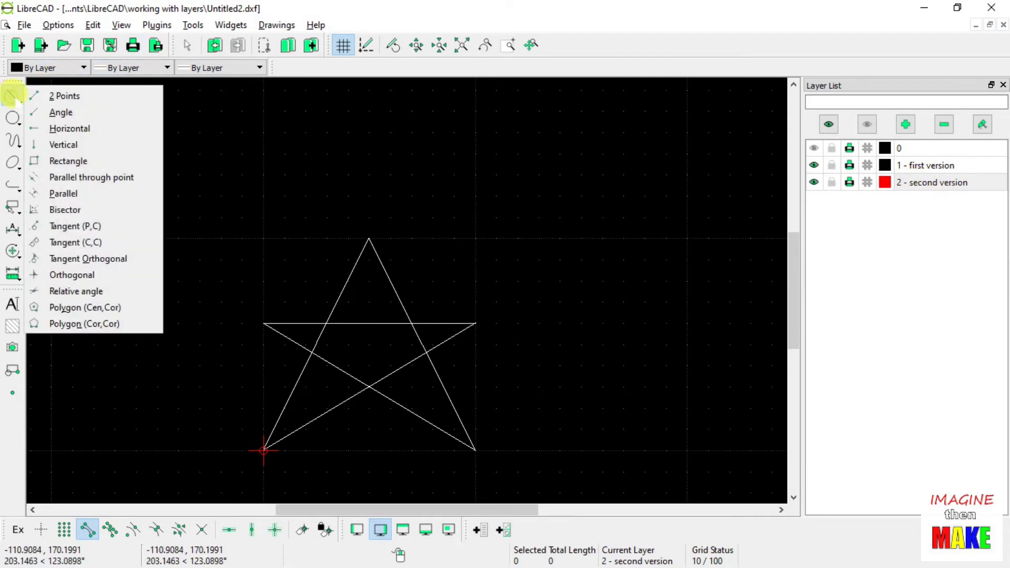
pyautogui.click(63, 96)
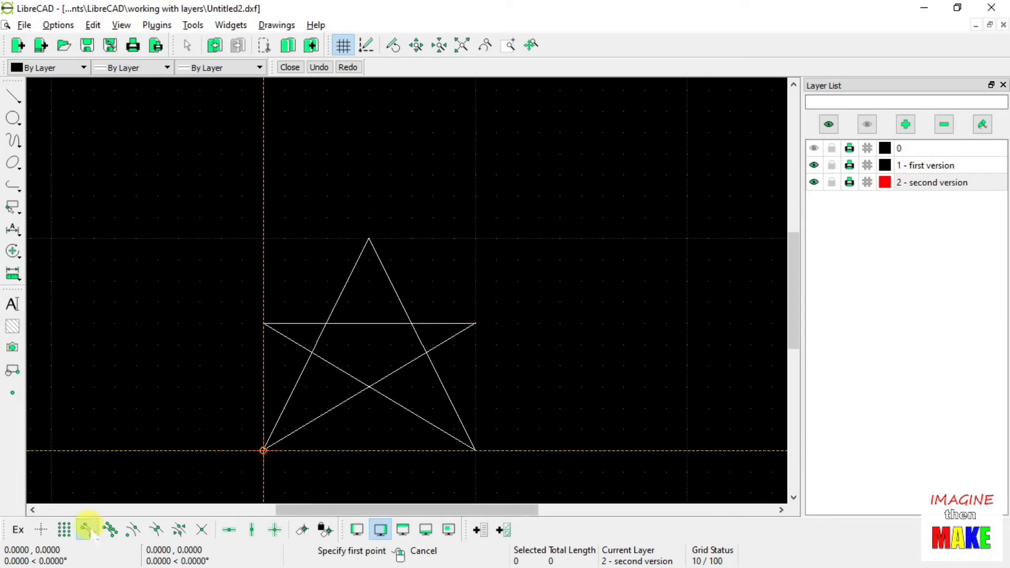
pyautogui.click(64, 531)
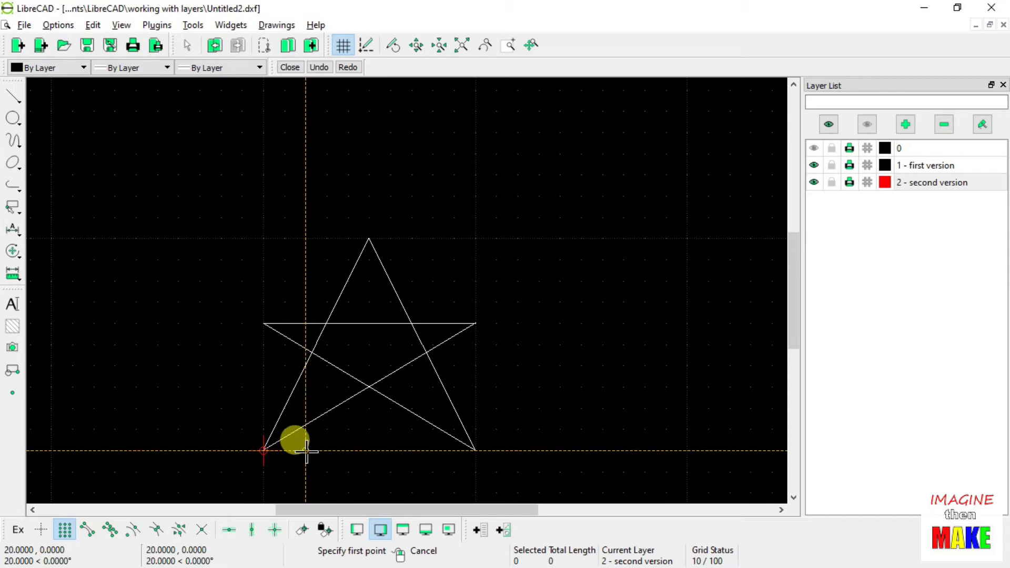
# Draw the red star's five edges from a bottom grid point through the top and back.
pyautogui.click(307, 451)
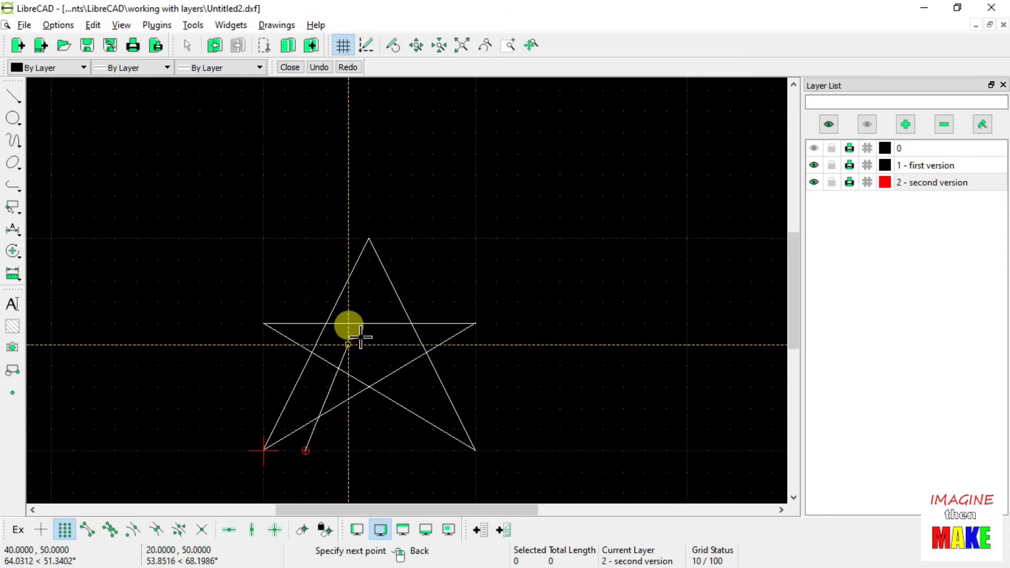
pyautogui.click(369, 238)
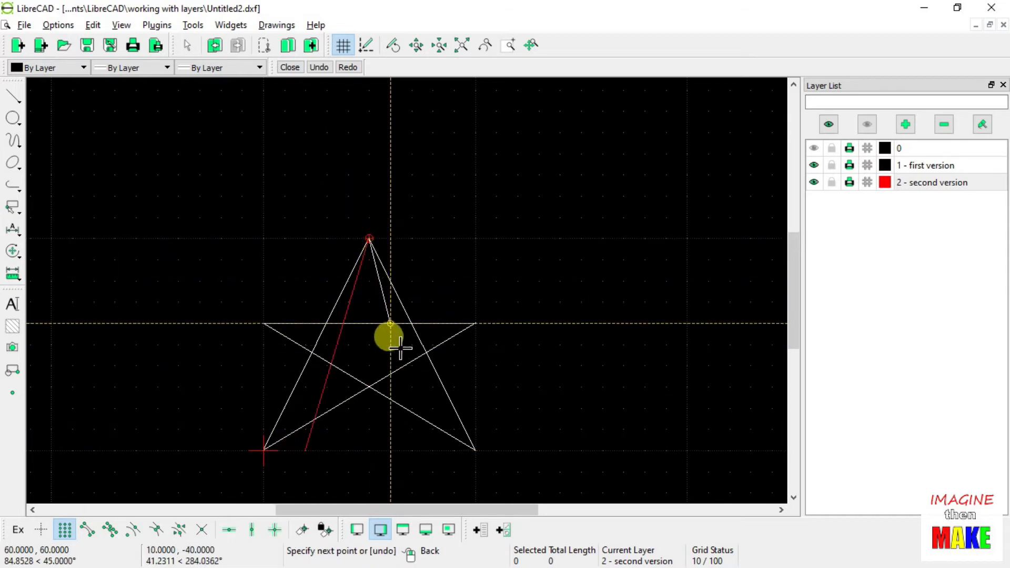
pyautogui.click(432, 448)
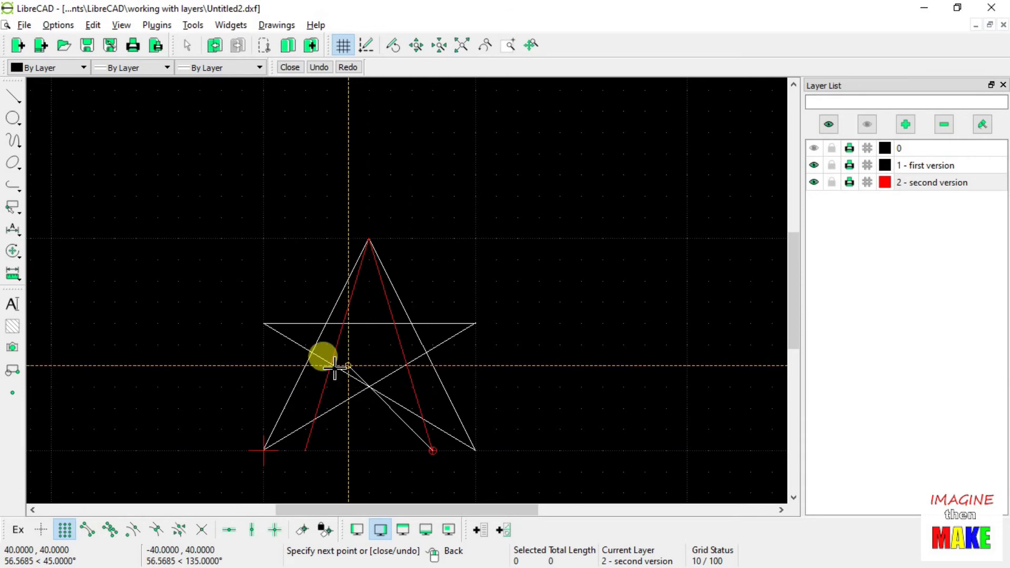
pyautogui.click(265, 345)
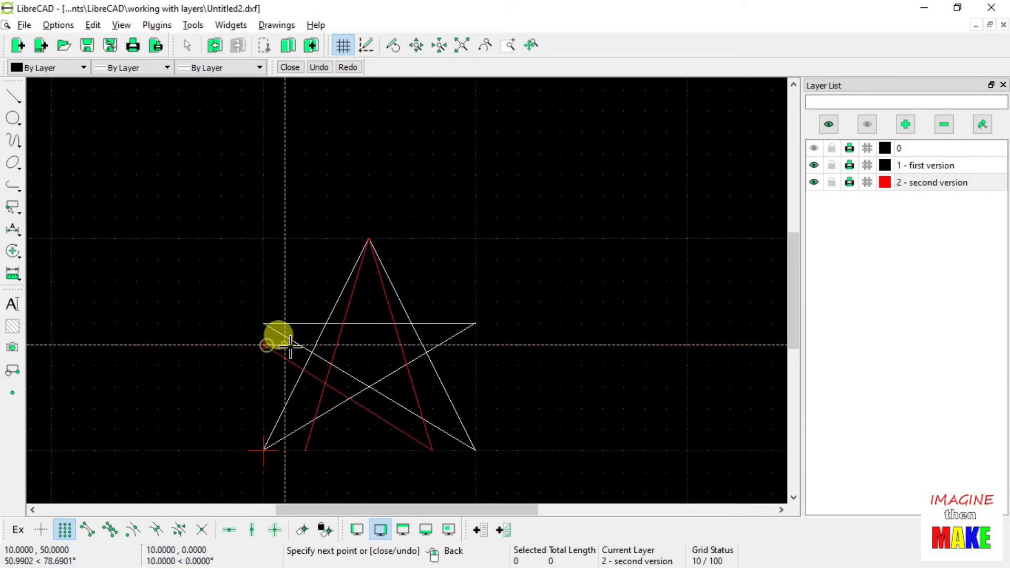
pyautogui.click(475, 345)
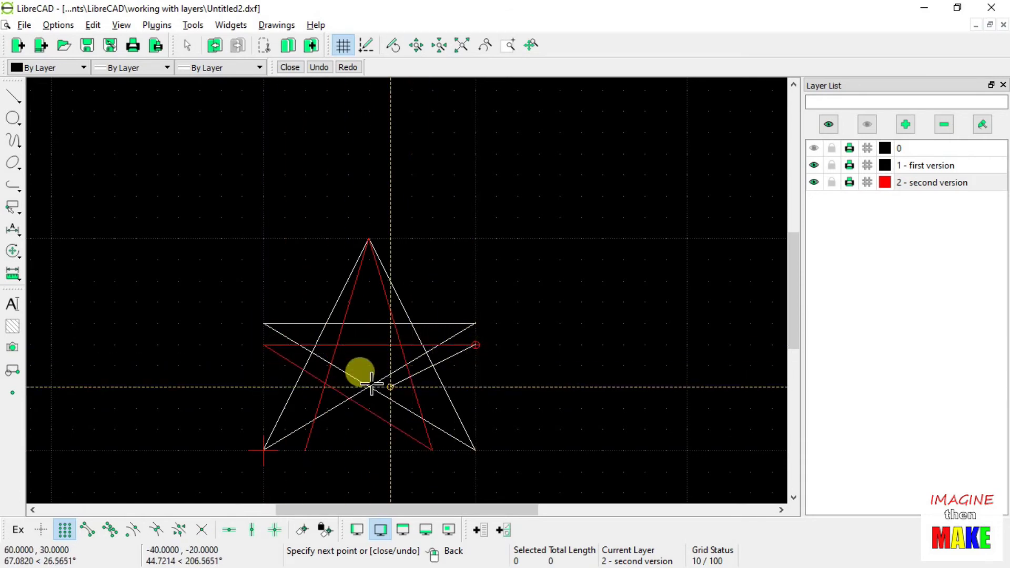
pyautogui.click(307, 449)
pyautogui.rightClick(168, 310)
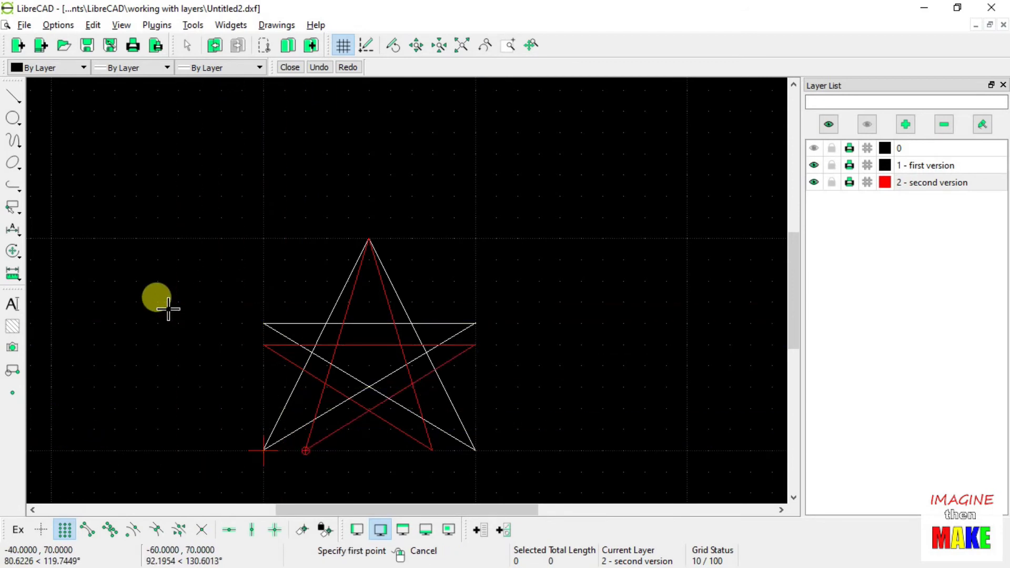
pyautogui.rightClick(137, 209)
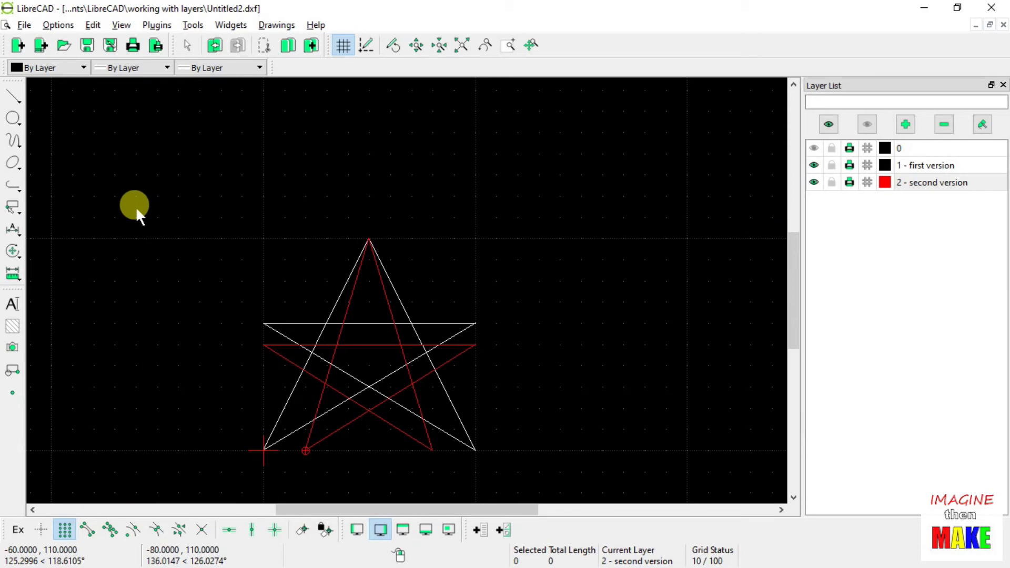
pyautogui.click(814, 165)
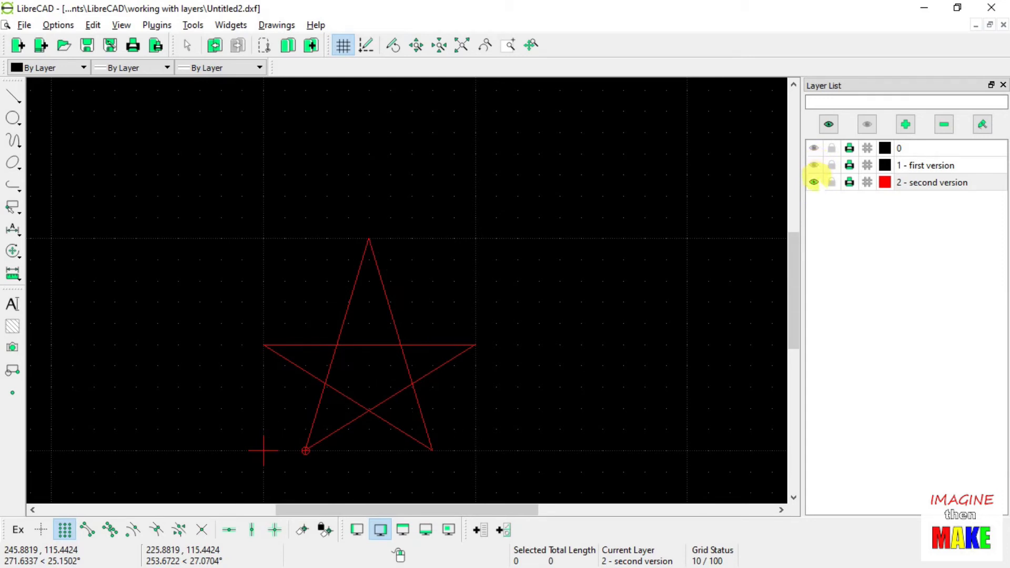
pyautogui.click(814, 182)
pyautogui.click(814, 182)
pyautogui.click(814, 182)
pyautogui.click(814, 165)
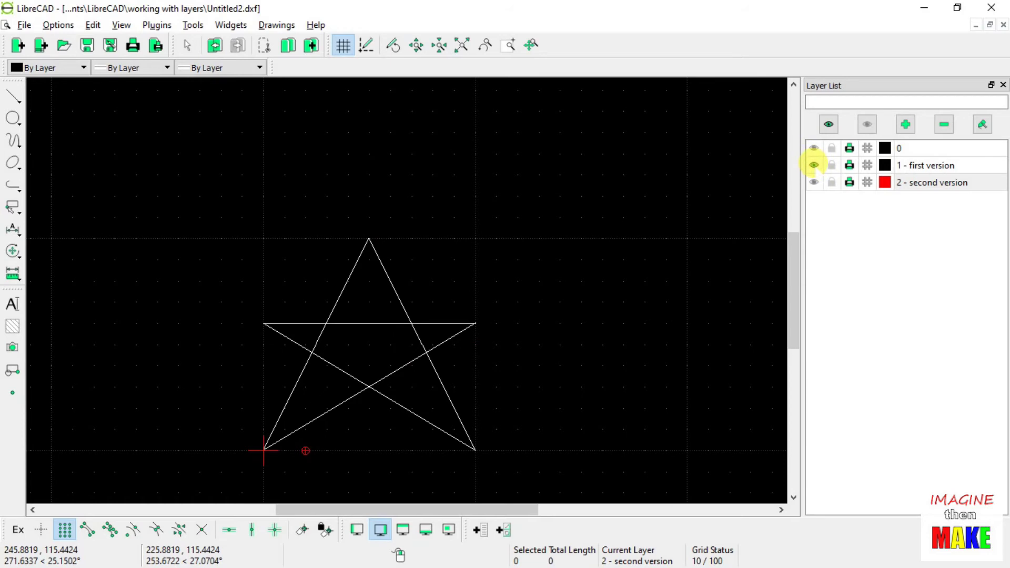
pyautogui.click(814, 165)
pyautogui.click(814, 182)
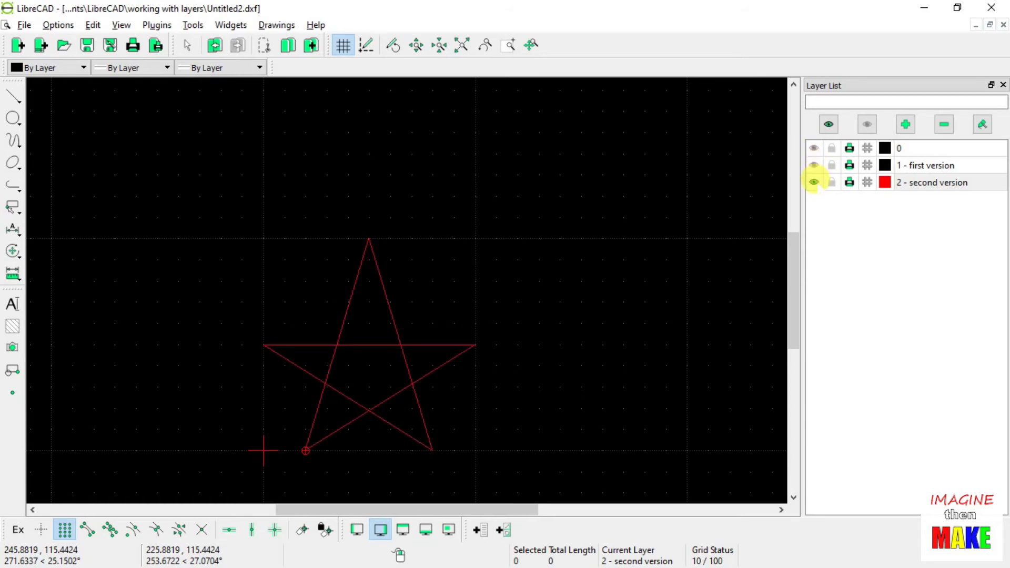
pyautogui.click(814, 182)
pyautogui.click(814, 165)
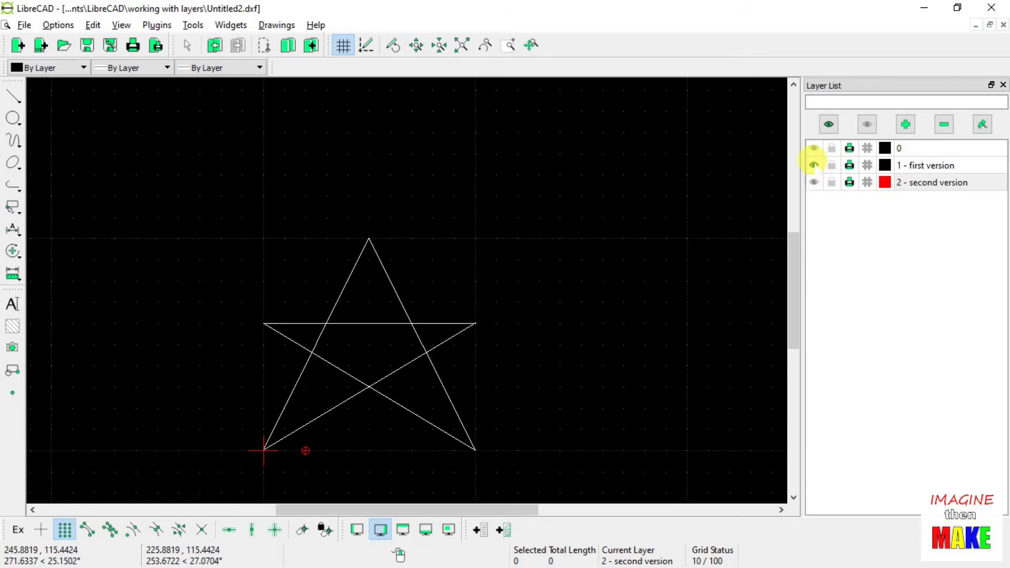
pyautogui.click(814, 182)
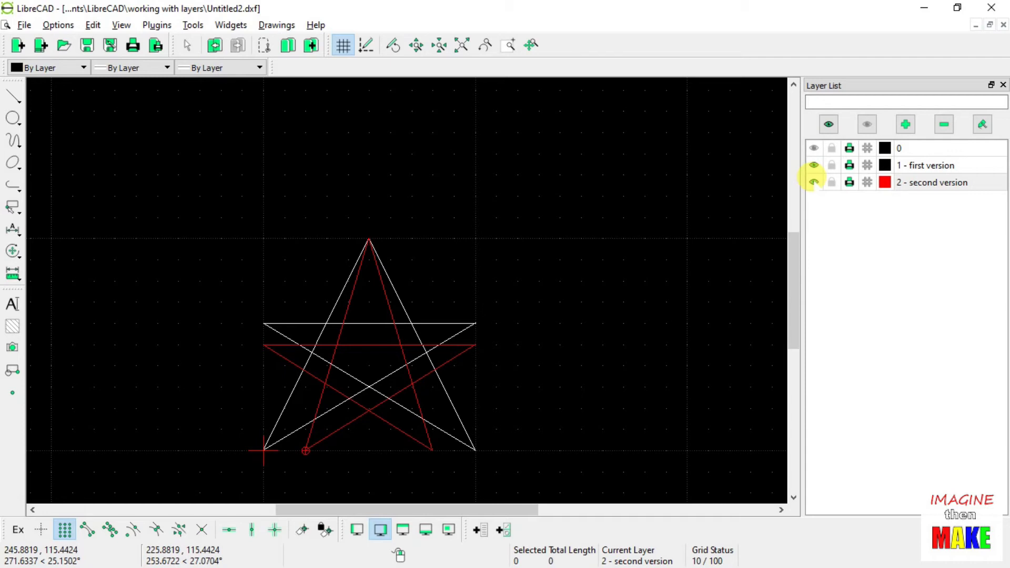
# Create the layer '3 - third version' with a Green, 2.00mm (ISO) pen.
pyautogui.click(907, 124)
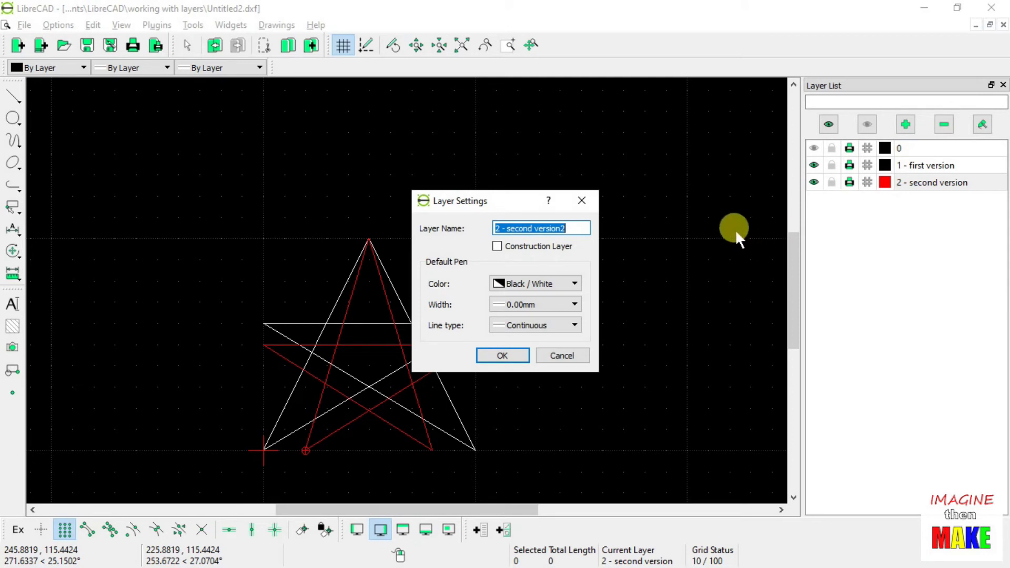
pyautogui.write('3')
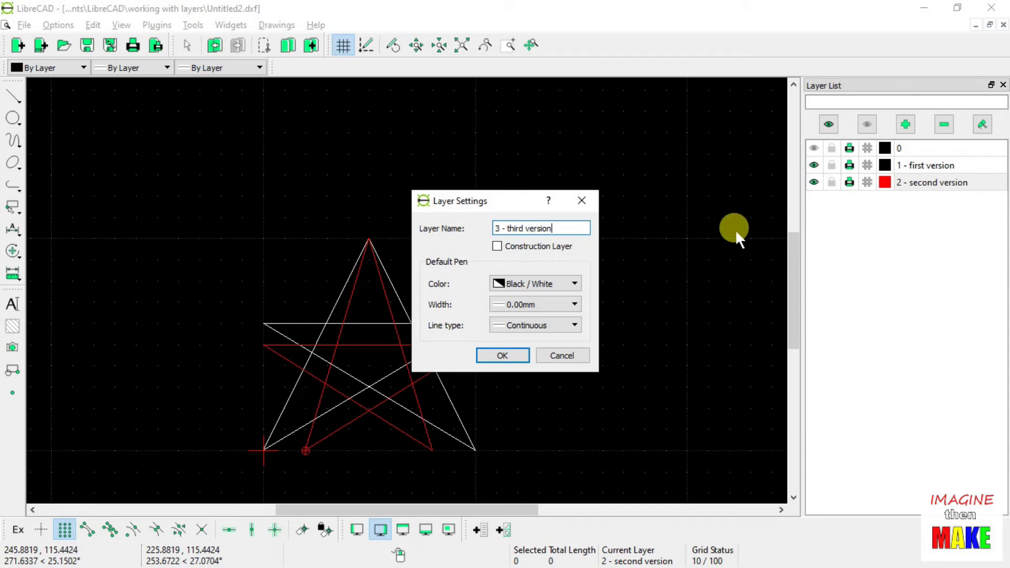
pyautogui.write('- third version')
pyautogui.click(573, 282)
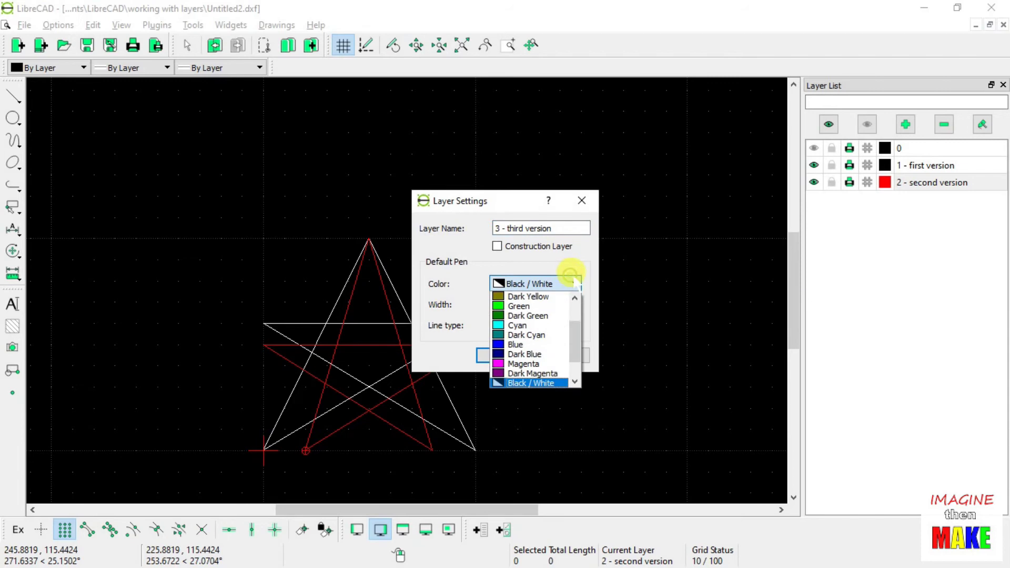
pyautogui.moveTo(575, 337)
pyautogui.mouseDown()
pyautogui.moveTo(579, 369)
pyautogui.moveTo(579, 331)
pyautogui.mouseUp()
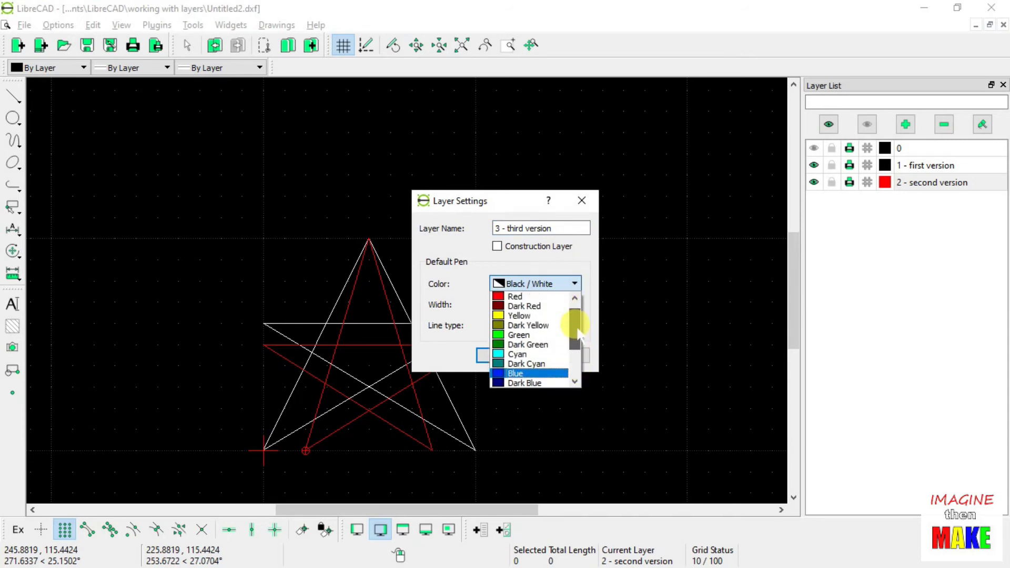
pyautogui.click(547, 335)
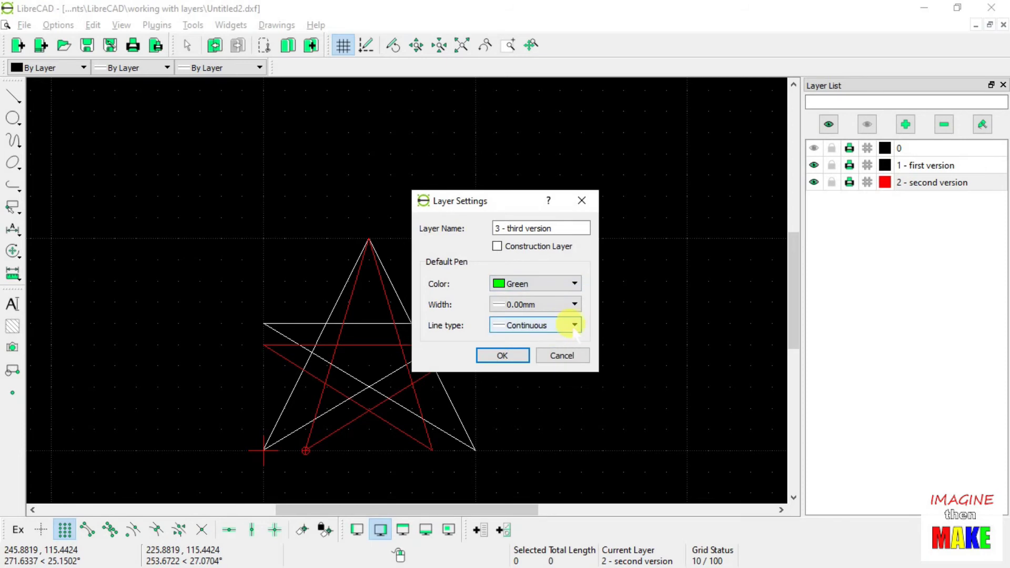
pyautogui.click(575, 304)
pyautogui.moveTo(573, 324); pyautogui.dragTo(576, 372)
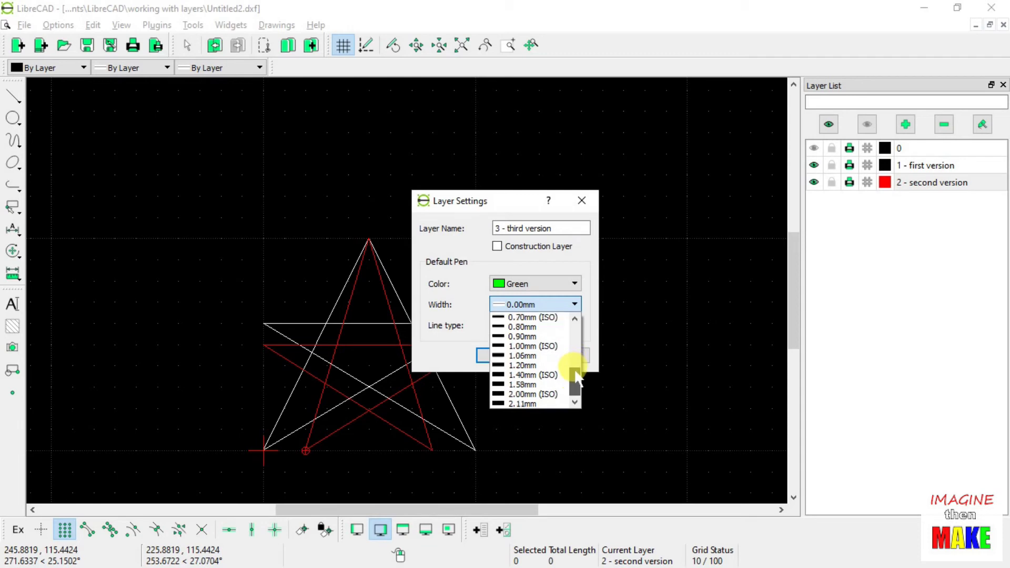
pyautogui.click(531, 347)
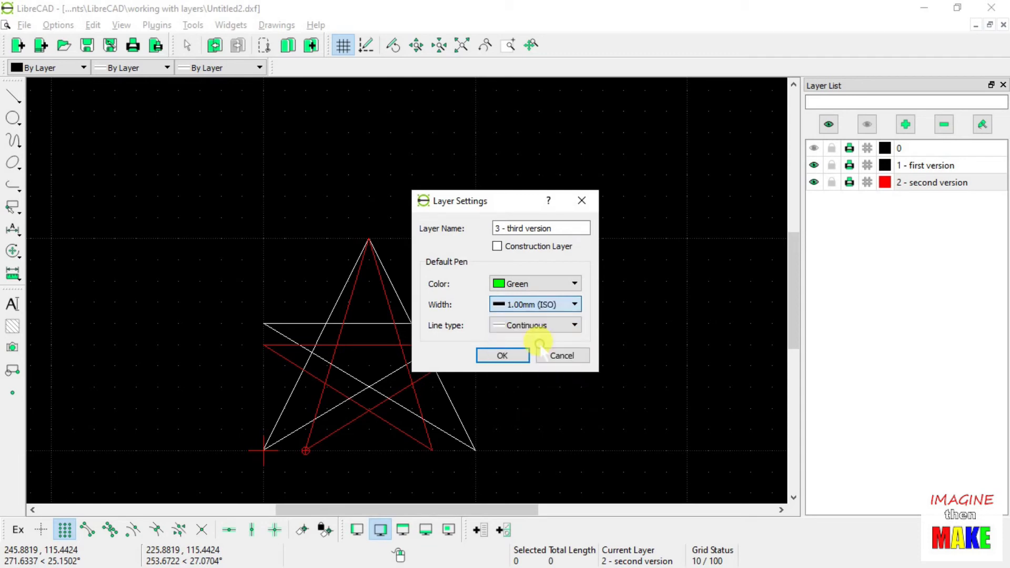
pyautogui.click(574, 305)
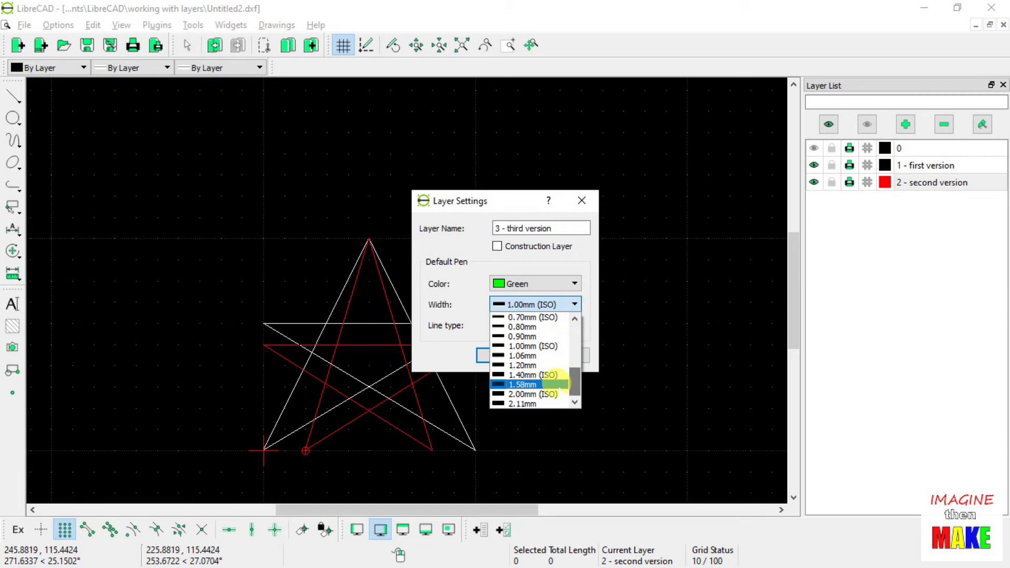
pyautogui.click(545, 394)
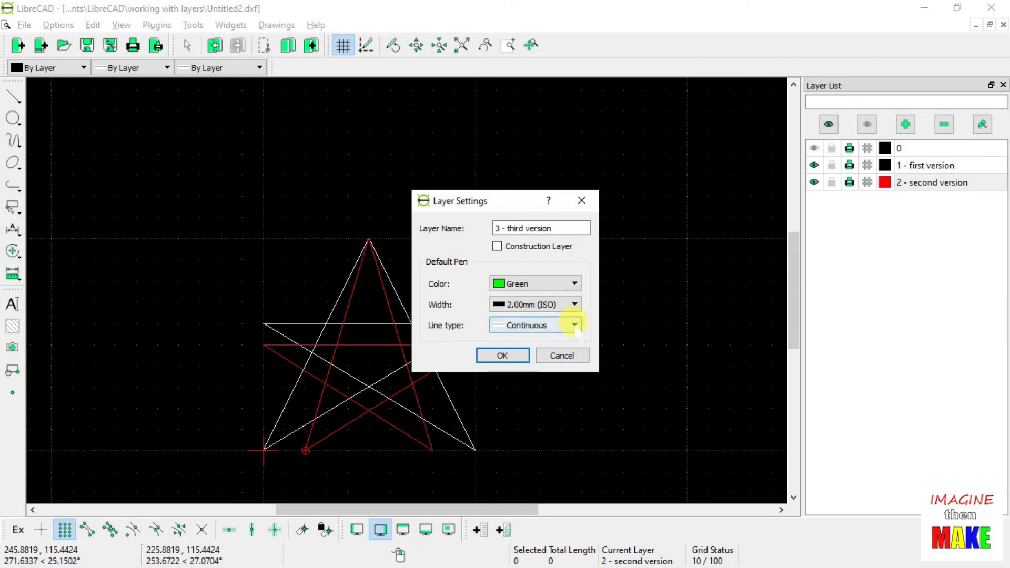
pyautogui.click(522, 361)
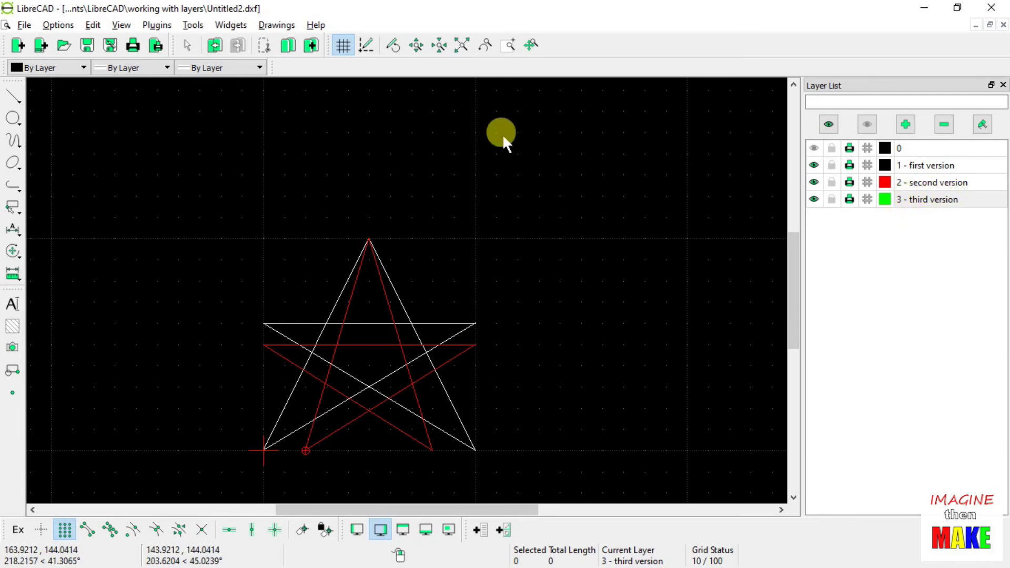
# Draw the green five-line star over the others, then hide the red star's layer.
pyautogui.click(15, 95)
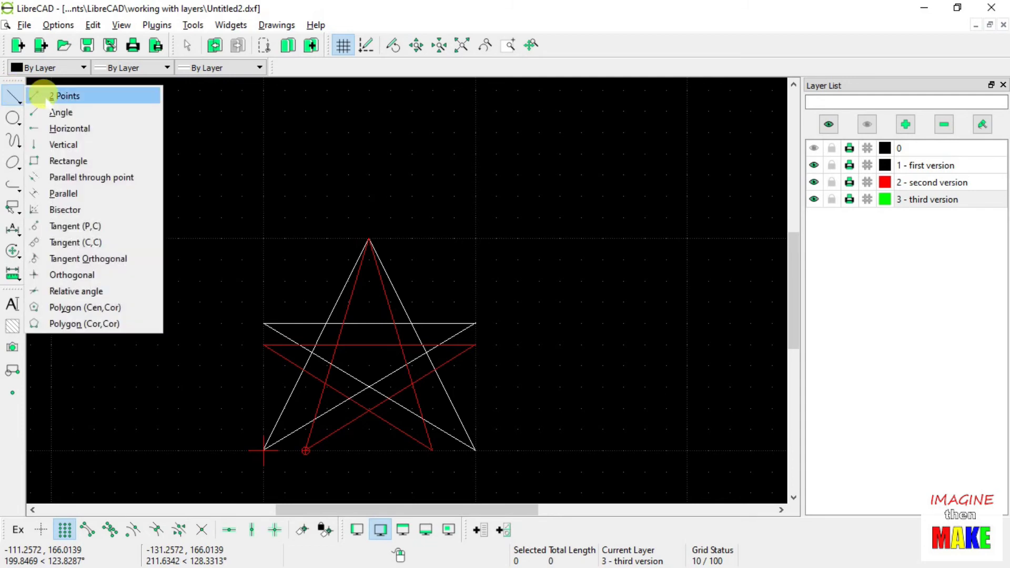
pyautogui.click(50, 95)
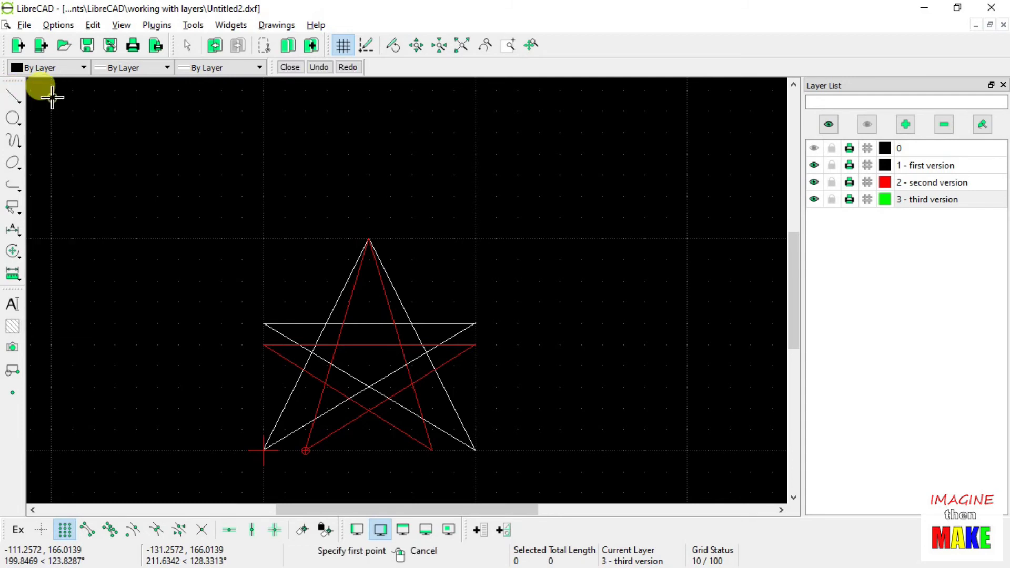
pyautogui.click(305, 450)
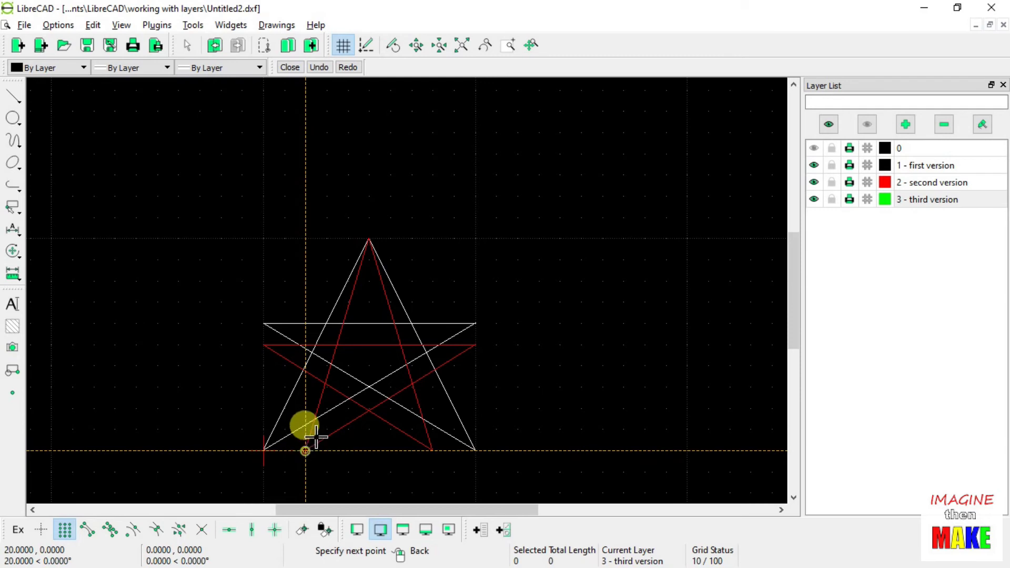
pyautogui.click(369, 260)
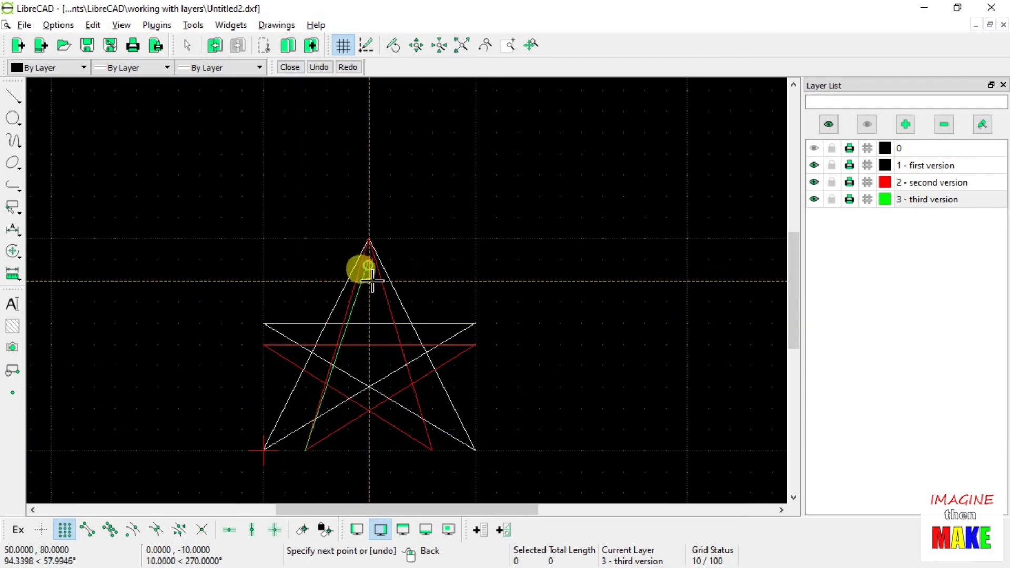
pyautogui.click(429, 448)
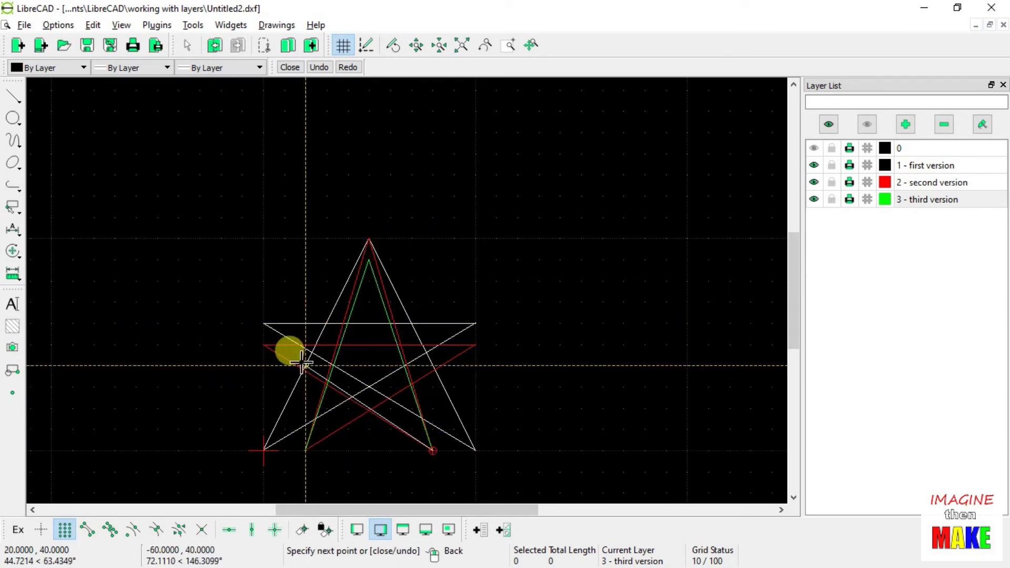
pyautogui.click(262, 324)
pyautogui.click(373, 322)
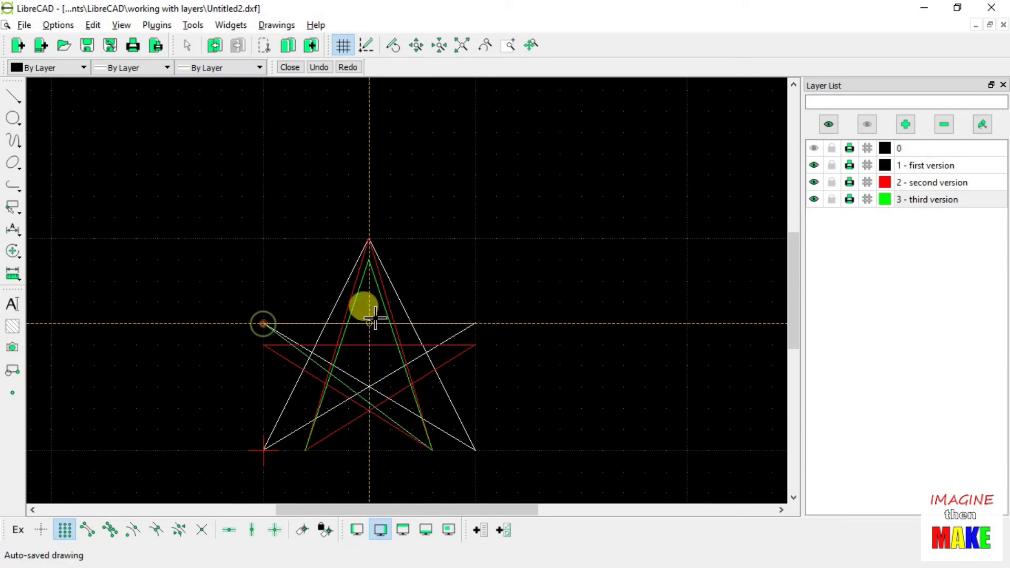
pyautogui.click(476, 325)
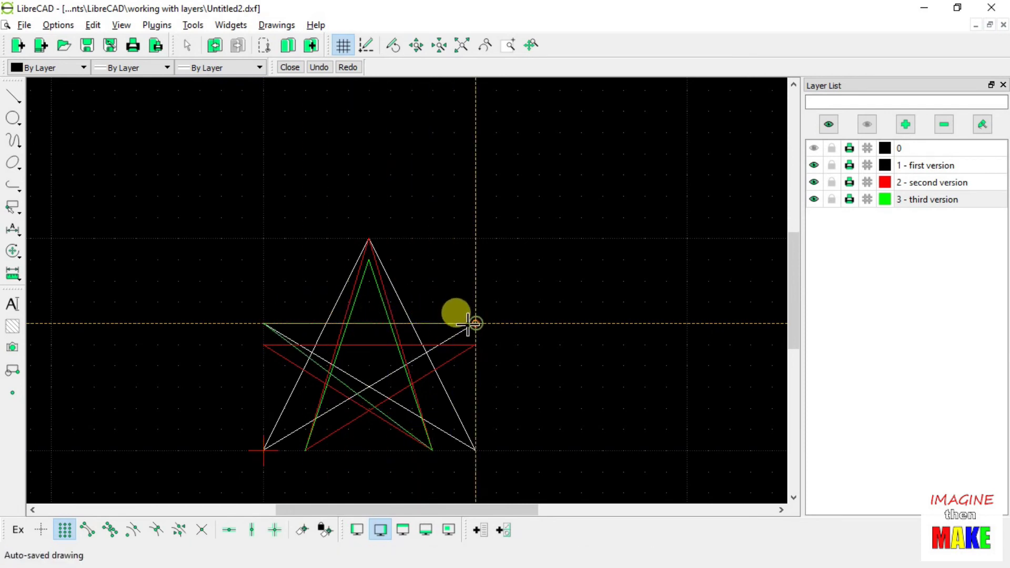
pyautogui.click(305, 451)
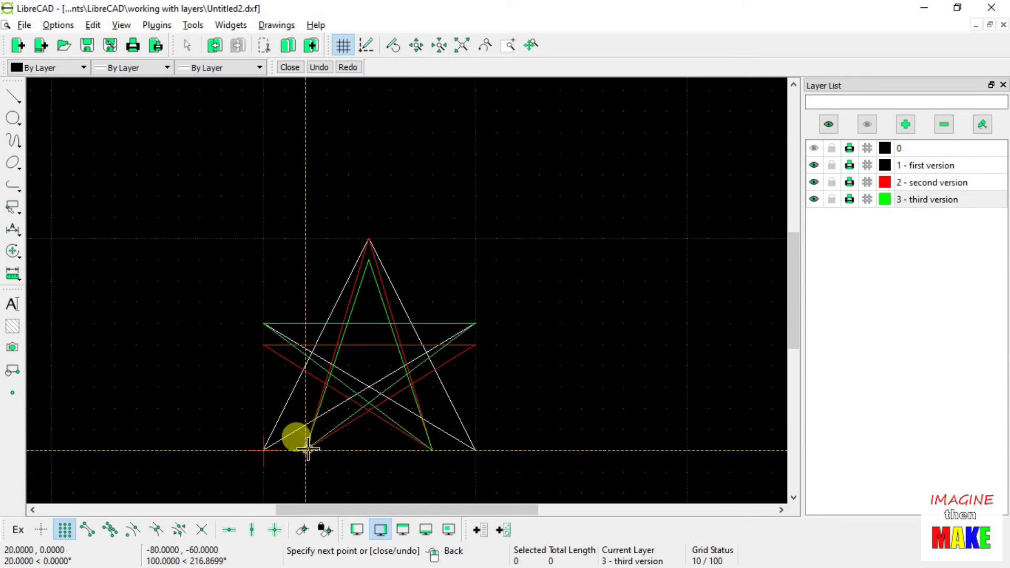
pyautogui.rightClick(206, 260)
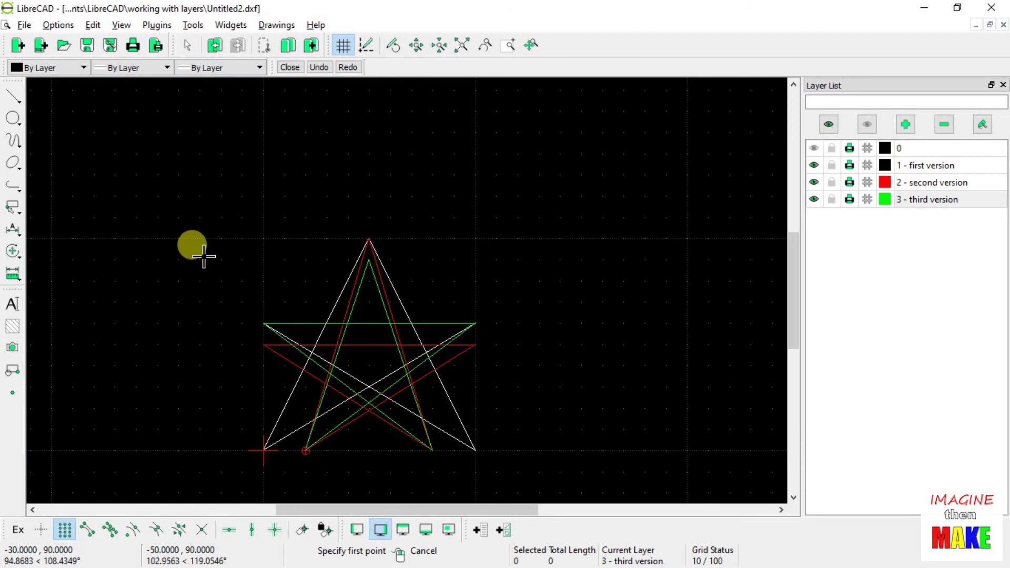
pyautogui.rightClick(690, 171)
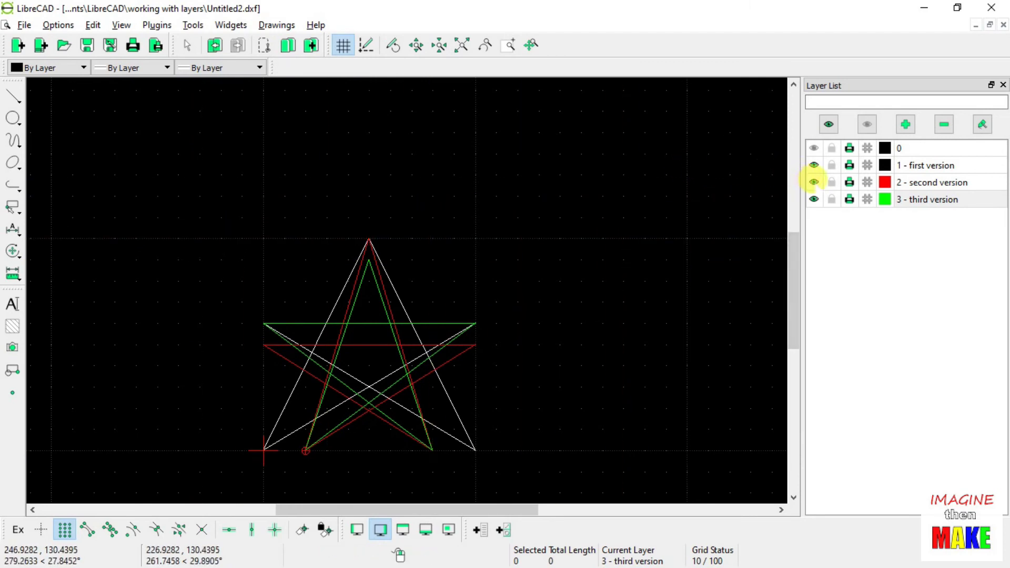
pyautogui.click(814, 182)
# Toggle the white, red and green star layers on and off to compare them.
pyautogui.click(814, 164)
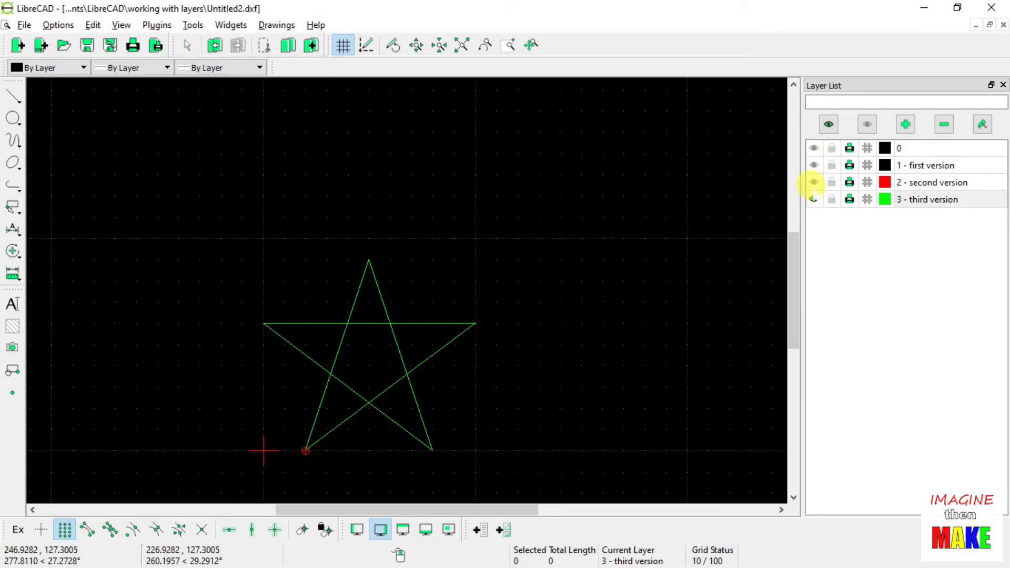
pyautogui.click(815, 181)
pyautogui.click(814, 199)
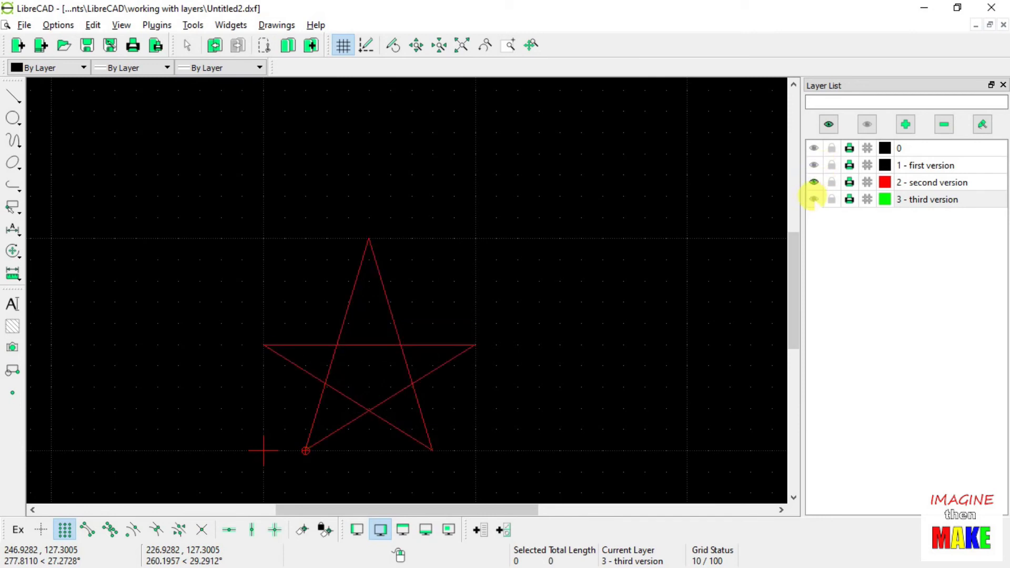
pyautogui.click(814, 199)
pyautogui.click(814, 165)
pyautogui.click(814, 182)
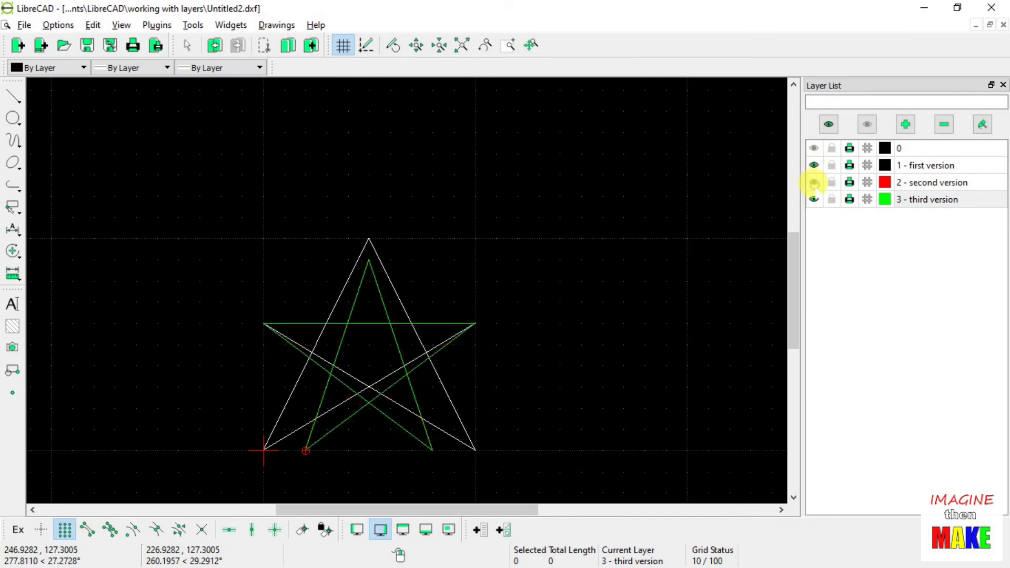
pyautogui.click(814, 199)
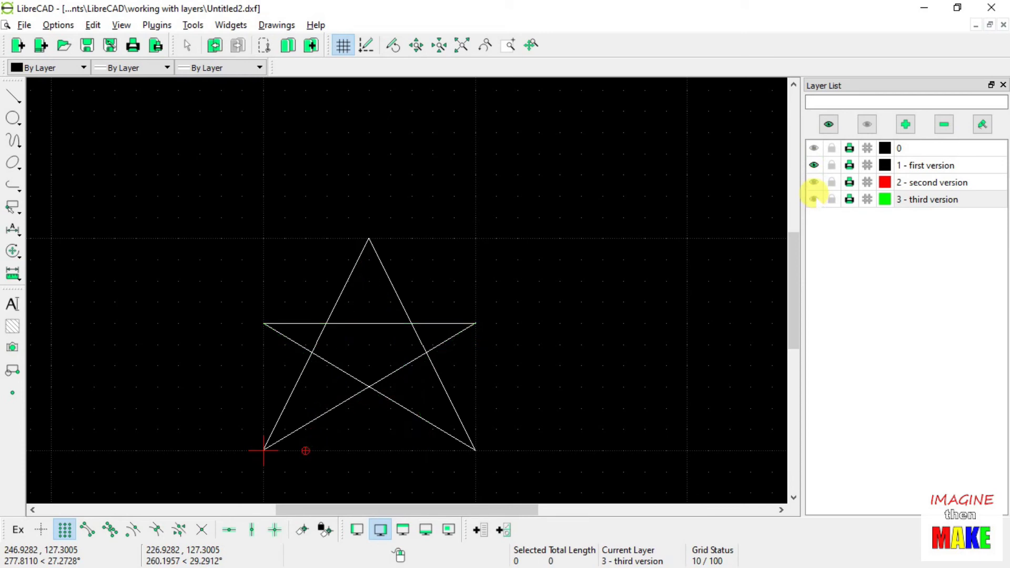
pyautogui.click(815, 198)
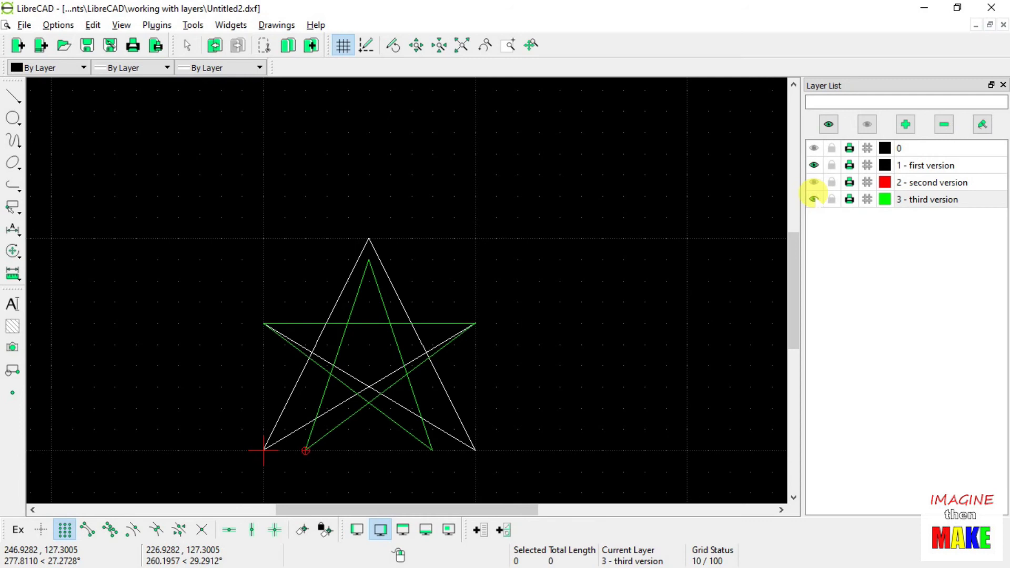
pyautogui.click(815, 199)
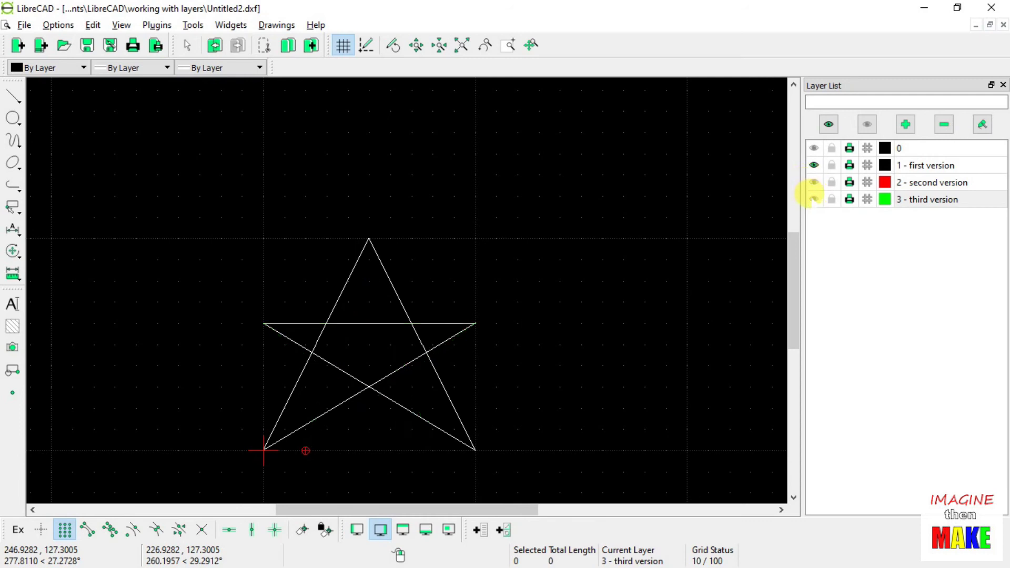
pyautogui.click(814, 199)
pyautogui.click(814, 181)
pyautogui.click(814, 199)
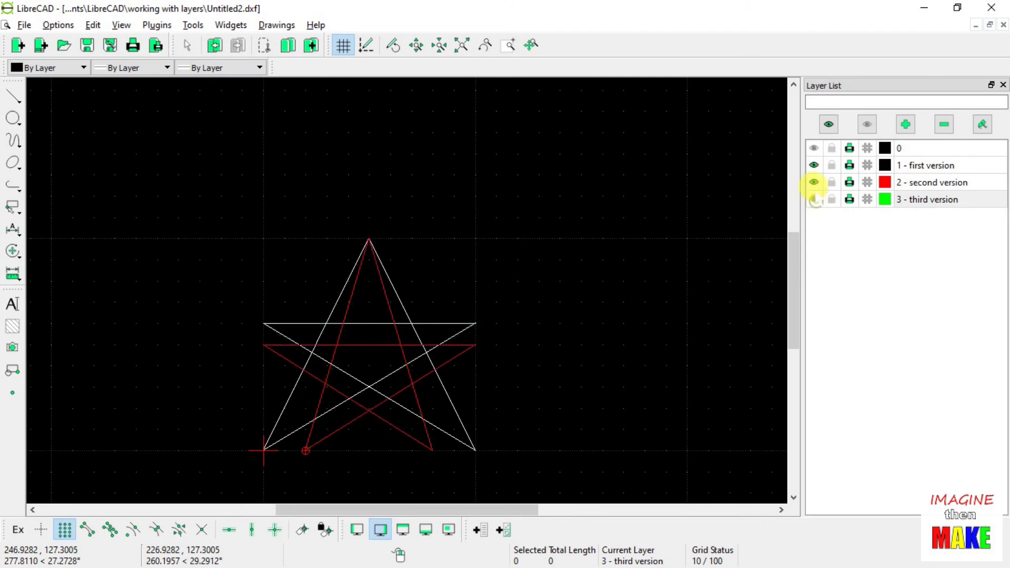
pyautogui.click(814, 182)
pyautogui.click(814, 165)
# Cycle the layers again, ending with only the green third-version star shown.
pyautogui.click(814, 182)
pyautogui.click(814, 165)
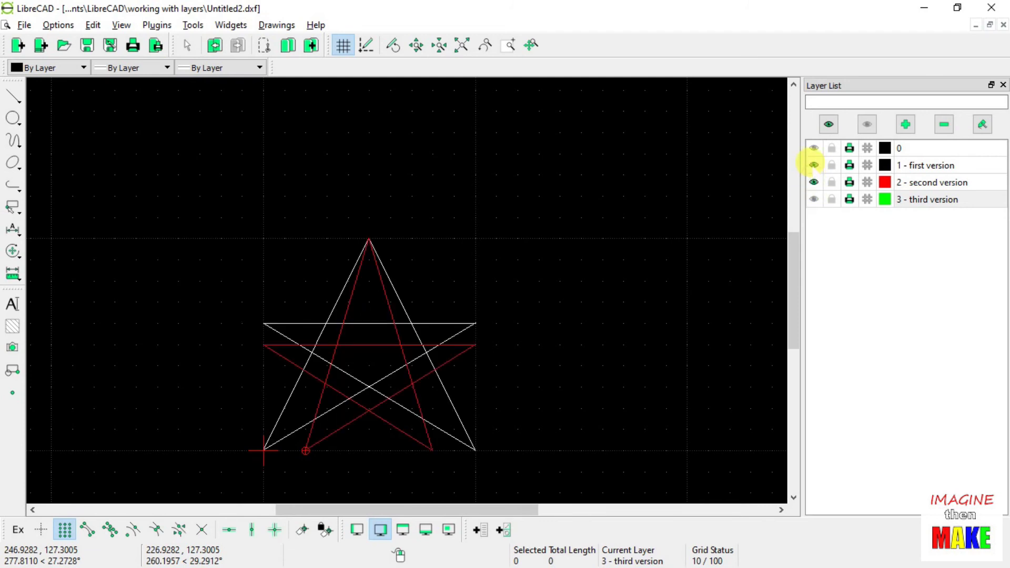
pyautogui.click(814, 199)
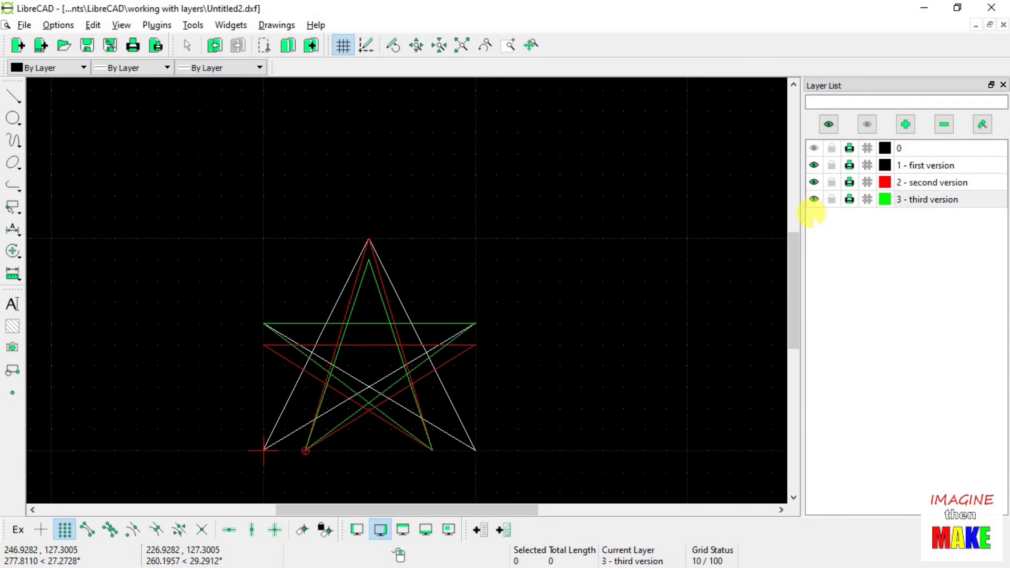
pyautogui.click(815, 199)
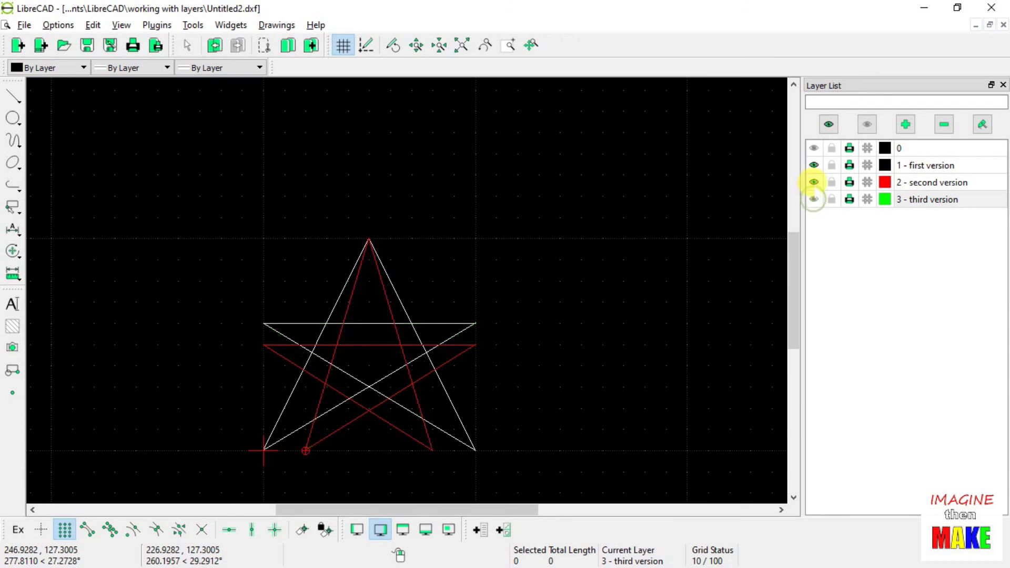
pyautogui.click(814, 182)
pyautogui.click(815, 166)
pyautogui.click(814, 165)
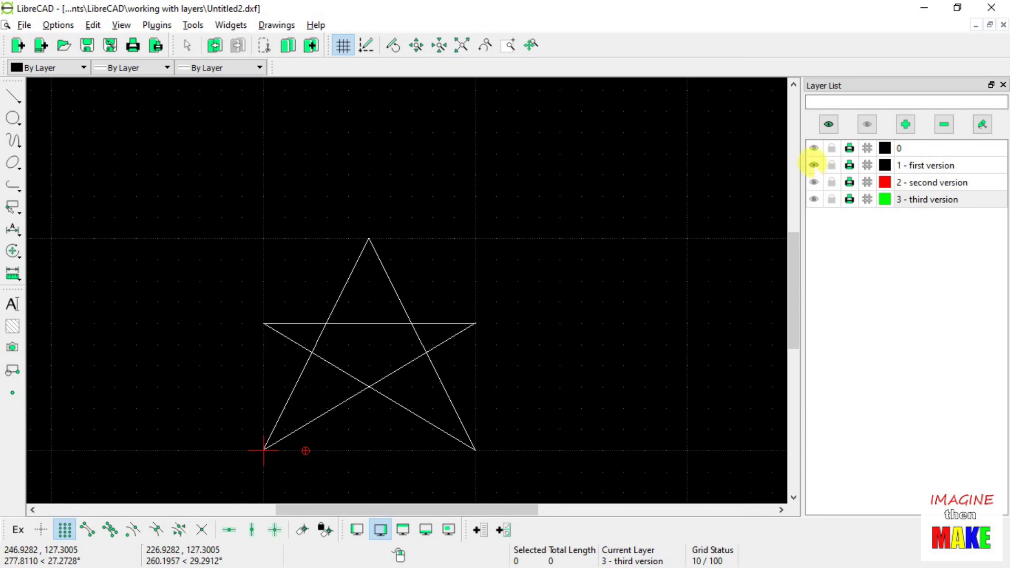
pyautogui.click(814, 182)
pyautogui.click(814, 199)
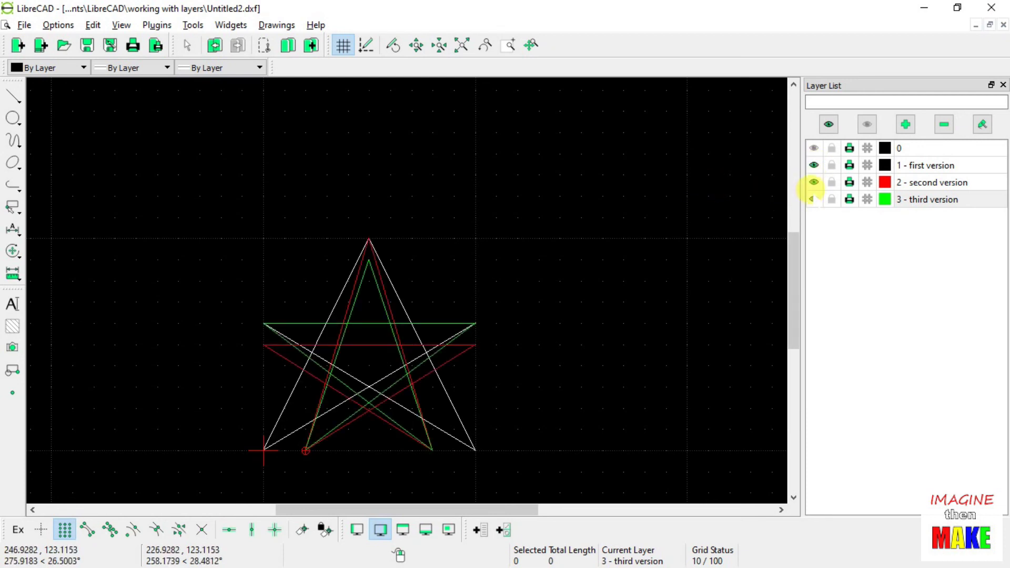
pyautogui.click(814, 182)
pyautogui.click(814, 165)
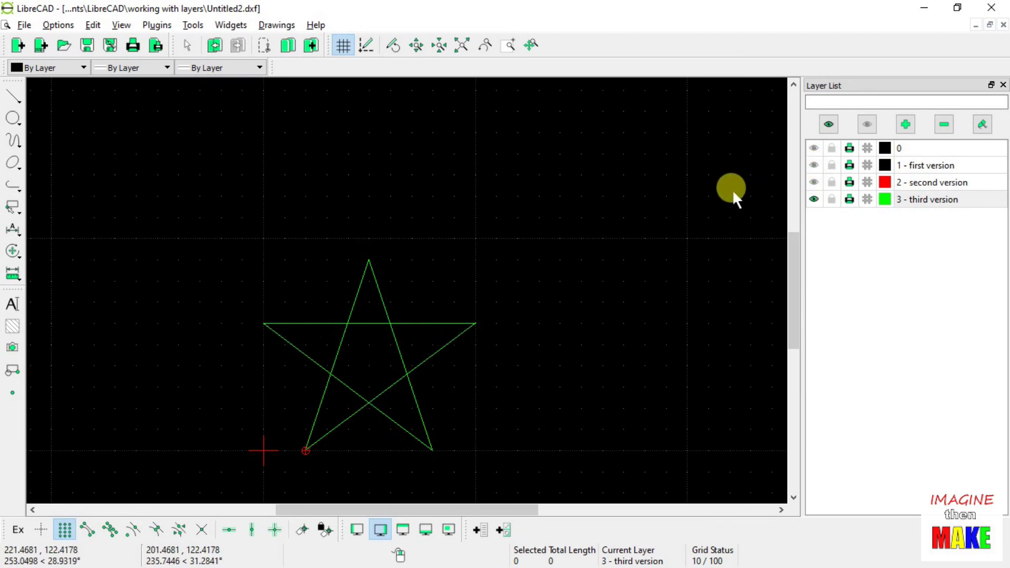